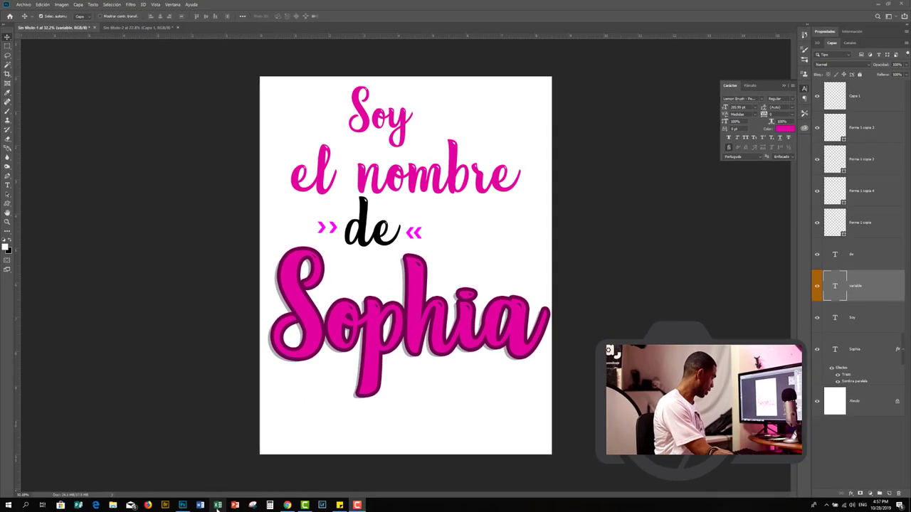
Switch to Excel, create a blank workbook and enter the column header Nombre in cell A1.
{"action": "left_click", "coordinate": [217, 506]}
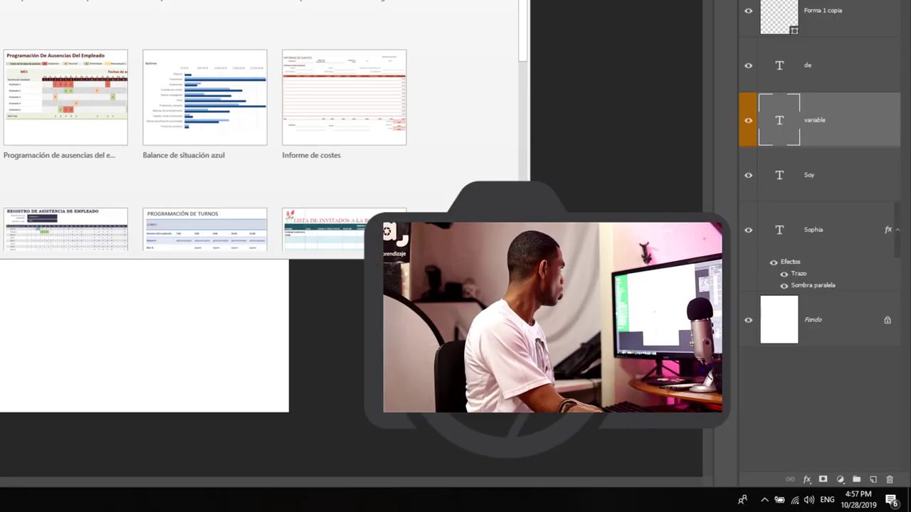
{"action": "left_click", "coordinate": [64, 4]}
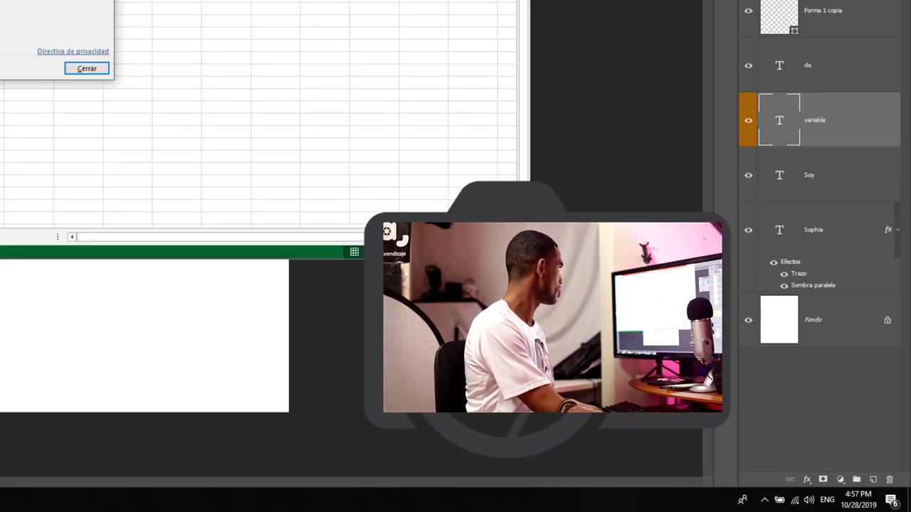
{"action": "left_click", "coordinate": [87, 69]}
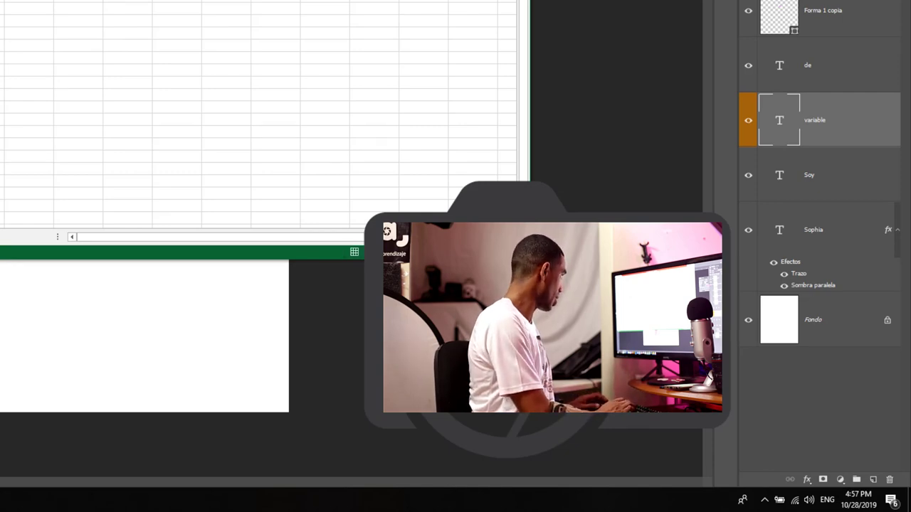
{"action": "type", "text": "nOMBRE"}
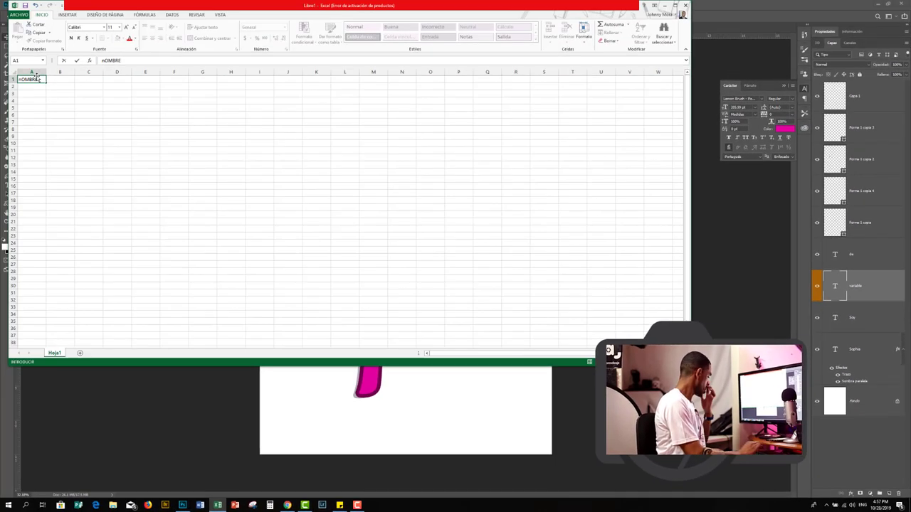
{"action": "key", "text": "F12"}
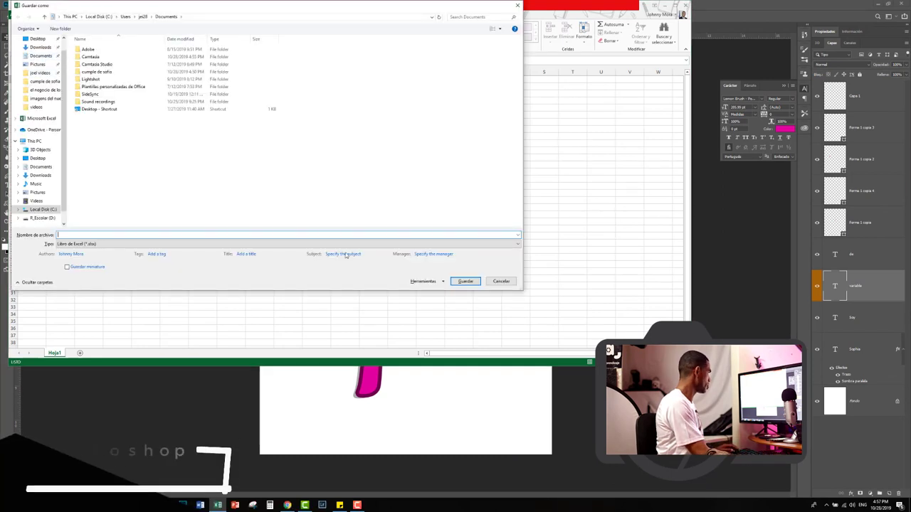
{"action": "left_click", "coordinate": [502, 281]}
Enter "La tía" in cell A2 and fill it down through A10.
{"action": "left_click", "coordinate": [30, 84]}
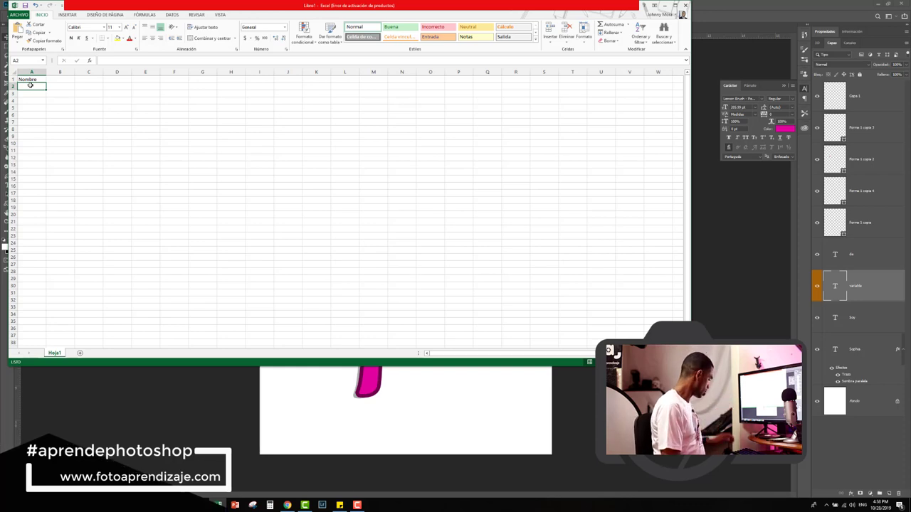
{"action": "type", "text": "La t"}
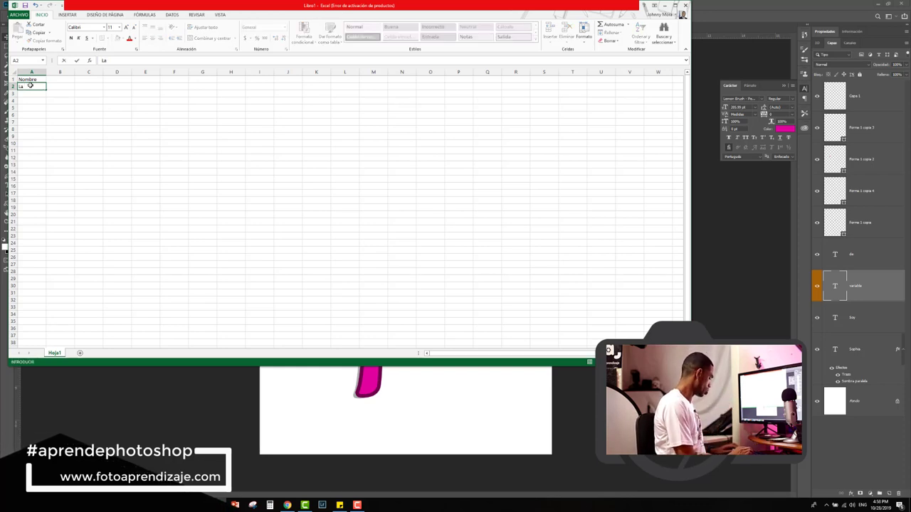
{"action": "type", "text": "ía"}
{"action": "left_click", "coordinate": [38, 121]}
{"action": "left_click", "coordinate": [33, 85]}
{"action": "left_click_drag", "start_coordinate": [46, 90], "coordinate": [42, 109]}
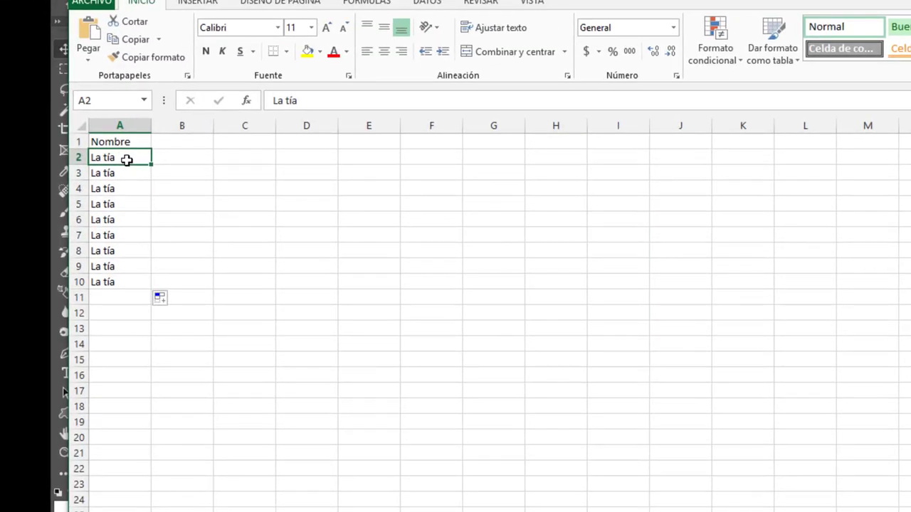
Count through the "La tía" rows and extend the entries down to cell A11.
{"action": "key", "text": "Down"}
{"action": "key", "text": "Down"}
{"action": "key", "text": "Down"}
{"action": "key", "text": "Down"}
{"action": "key", "text": "Down"}
{"action": "key", "text": "Down"}
{"action": "key", "text": "Down"}
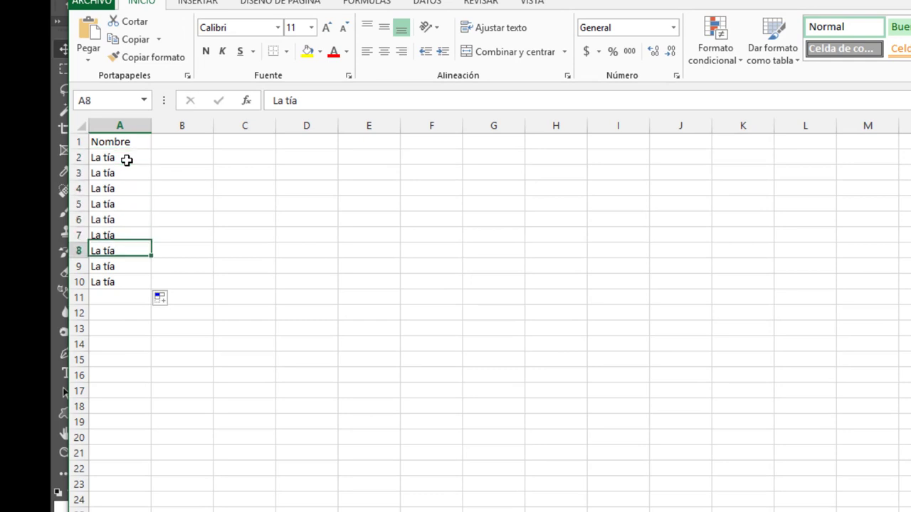
{"action": "key", "text": "Down"}
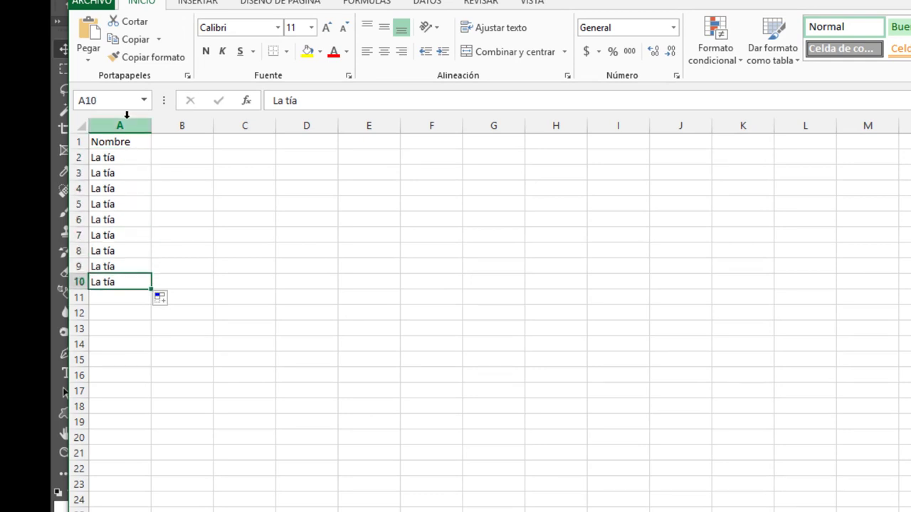
{"action": "left_click_drag", "start_coordinate": [151, 296], "coordinate": [144, 308]}
Enter "El tío" in cell A12 and copy it down to A13.
{"action": "left_click", "coordinate": [136, 318]}
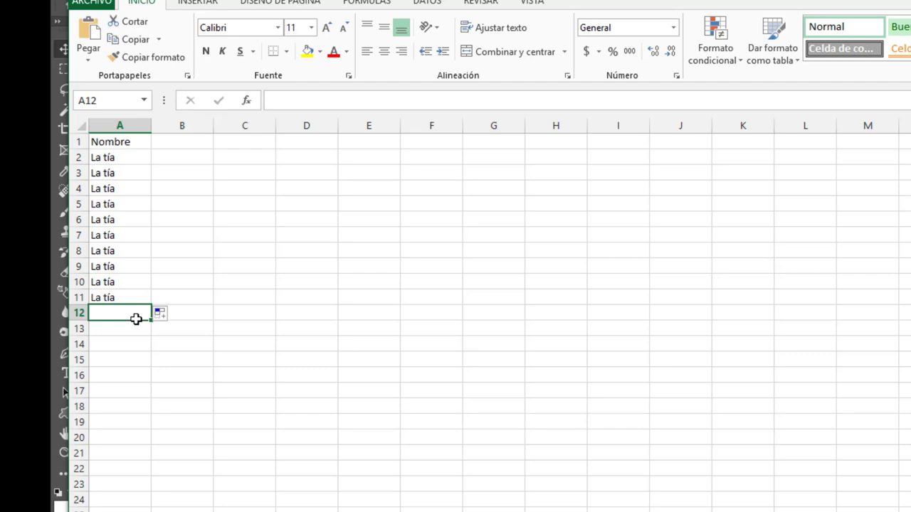
{"action": "type", "text": "El tío"}
{"action": "key", "text": "Return"}
{"action": "left_click_drag", "start_coordinate": [144, 321], "coordinate": [149, 333]}
Enter "La abuela" in cell A14, directly below the "El tío" entries.
{"action": "left_click", "coordinate": [138, 352]}
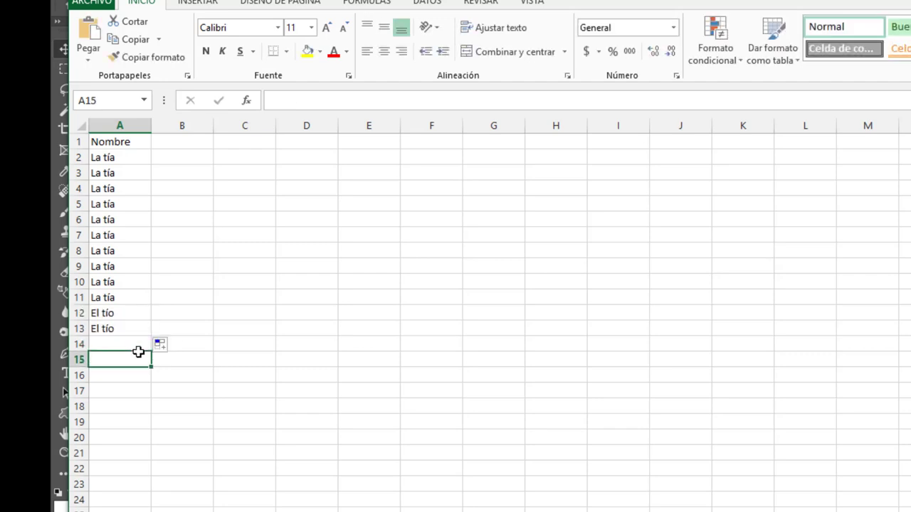
{"action": "type", "text": "la ab"}
{"action": "key", "text": "BackSpace"}
{"action": "key", "text": "BackSpace"}
{"action": "key", "text": "BackSpace"}
{"action": "key", "text": "BackSpace"}
{"action": "key", "text": "BackSpace"}
{"action": "key", "text": "Up"}
{"action": "type", "text": "La abuela"}
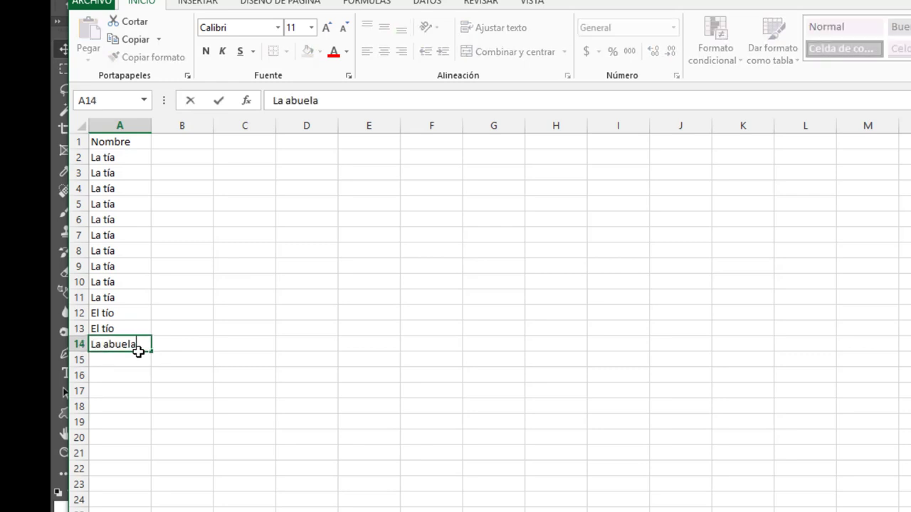
{"action": "key", "text": "Return"}
Enter "La bisabuela" in cell A15 and "El abuelo" in cell A16.
{"action": "type", "text": "La bisabuela"}
{"action": "key", "text": "Return"}
{"action": "type", "text": "El t"}
{"action": "key", "text": "BackSpace"}
{"action": "key", "text": "BackSpace"}
{"action": "type", "text": "abuelo"}
{"action": "key", "text": "Return"}
Enter "La madrina" in cell A17 and "El abuelo" in cell A18.
{"action": "type", "text": "La madr"}
{"action": "key", "text": "BackSpace"}
{"action": "key", "text": "BackSpace"}
{"action": "key", "text": "BackSpace"}
{"action": "key", "text": "BackSpace"}
{"action": "type", "text": "madrina"}
{"action": "key", "text": "Return"}
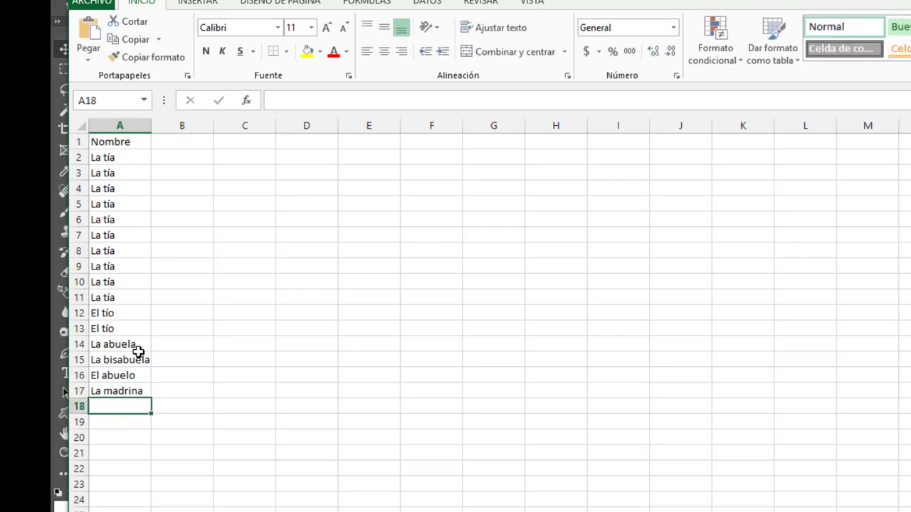
{"action": "type", "text": "El abuelo"}
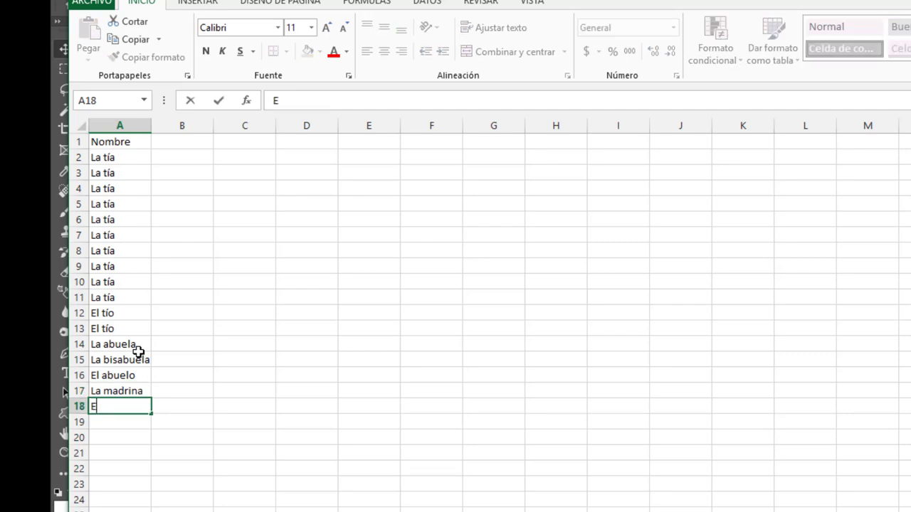
{"action": "key", "text": "Return"}
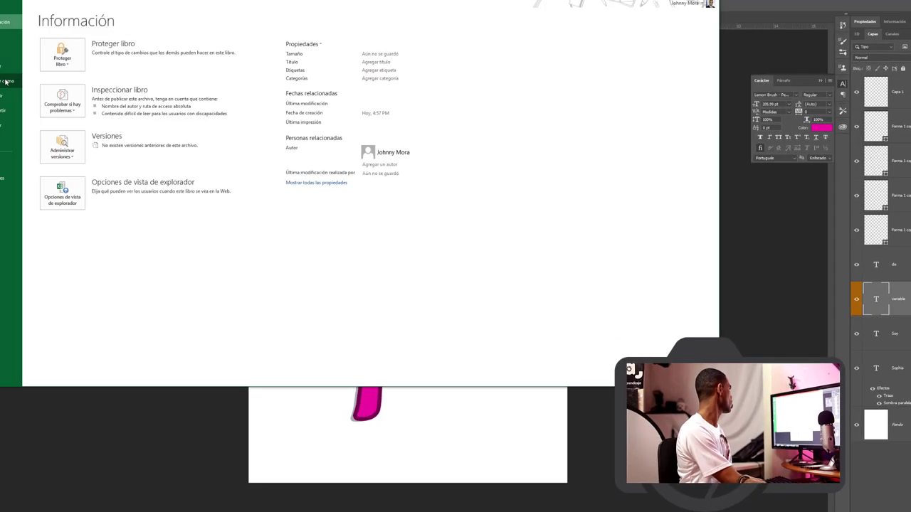
Start saving the workbook to the Desktop and create a folder there named "Cumple de" plus the first name shown in the design.
{"action": "left_click", "coordinate": [6, 81]}
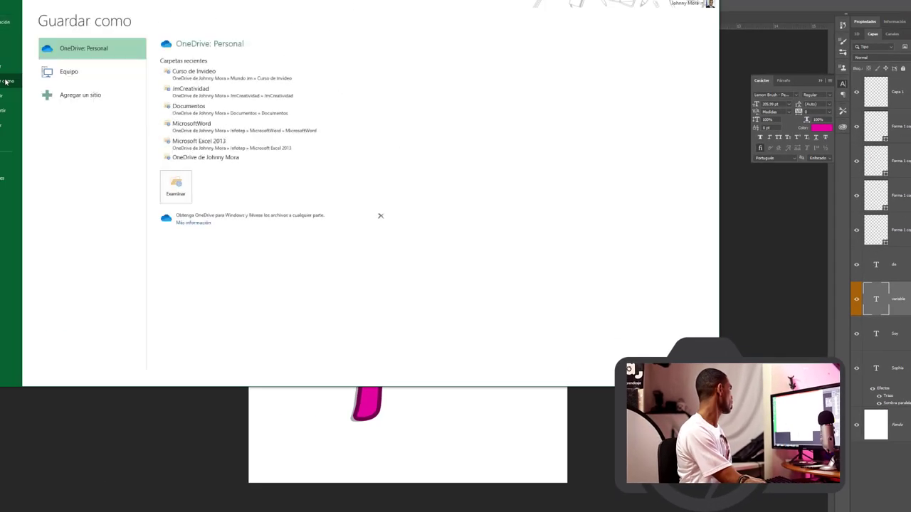
{"action": "left_click", "coordinate": [108, 81]}
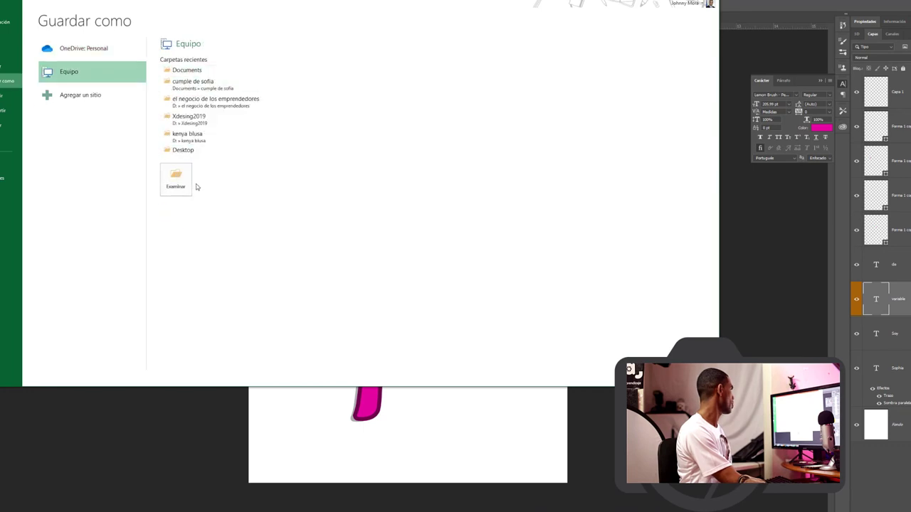
{"action": "left_click", "coordinate": [183, 150]}
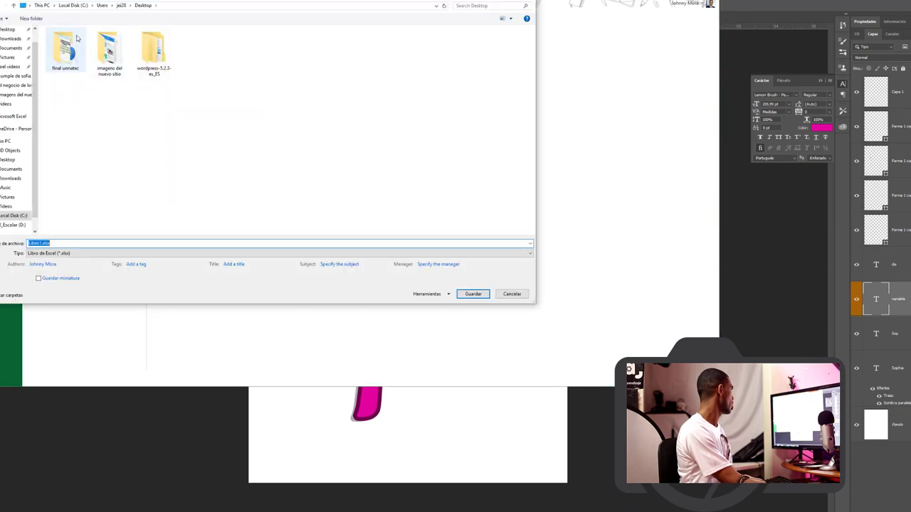
{"action": "left_click", "coordinate": [37, 21]}
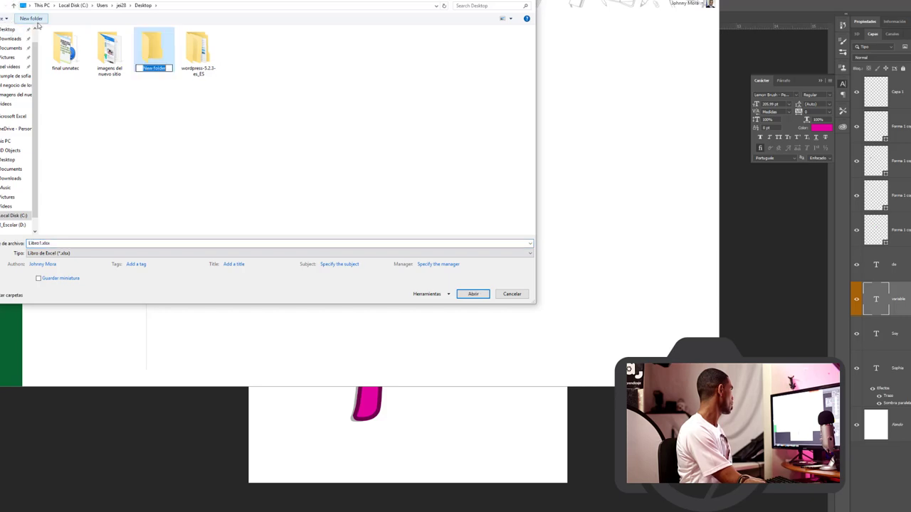
{"action": "type", "text": "cu"}
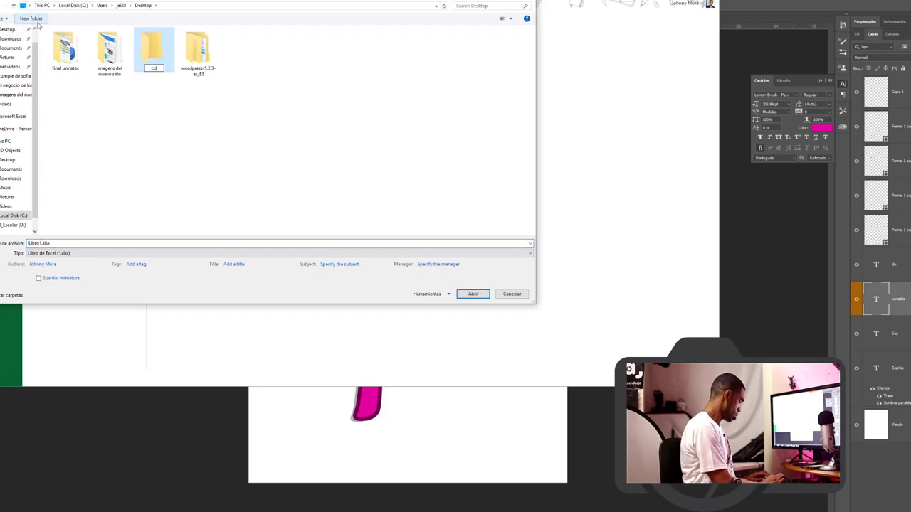
{"action": "key", "text": "BackSpace"}
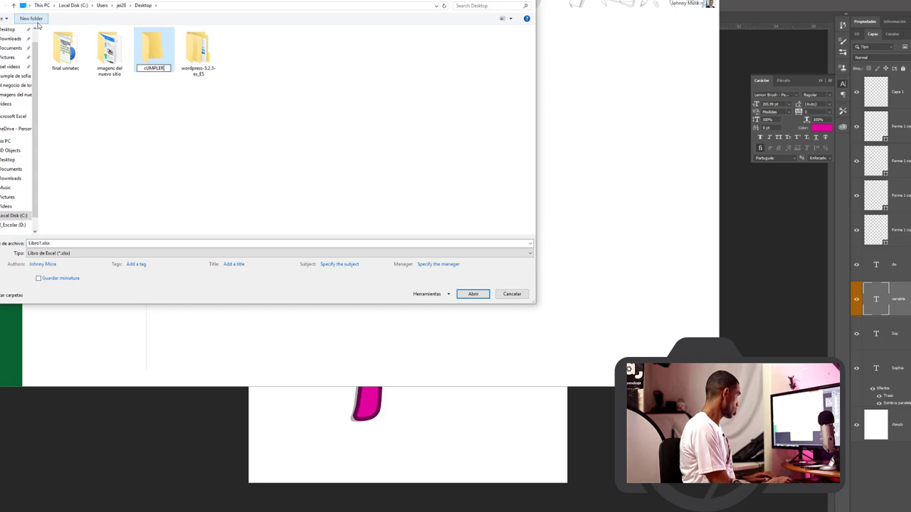
{"action": "type", "text": "urso"}
{"action": "key", "text": "BackSpace"}
{"action": "key", "text": "BackSpace"}
{"action": "key", "text": "BackSpace"}
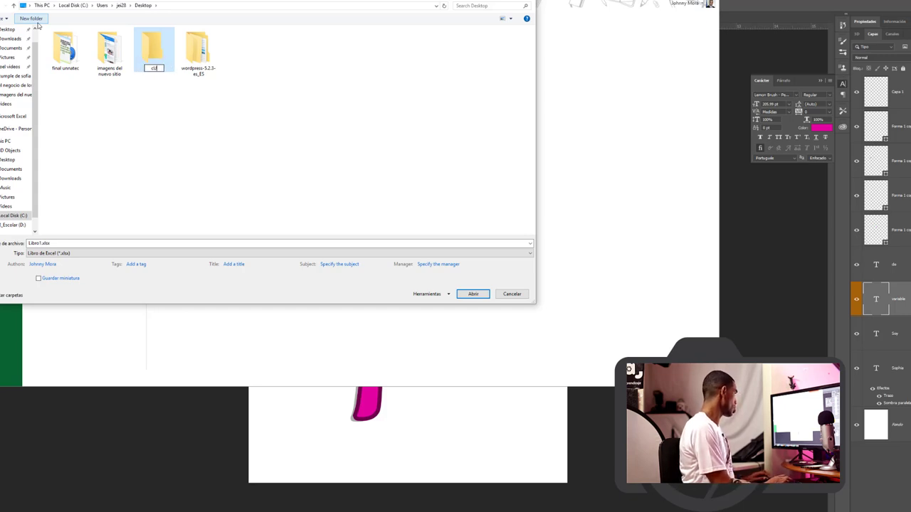
{"action": "type", "text": "mple de So"}
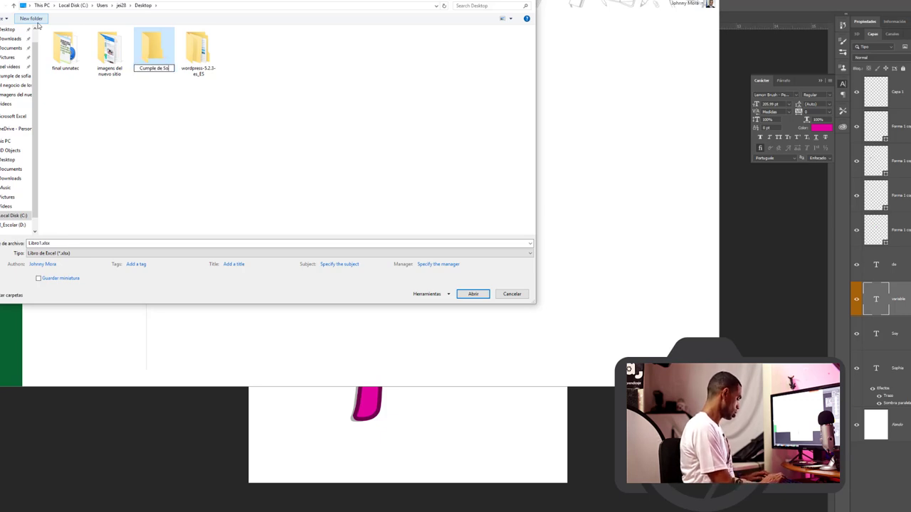
{"action": "type", "text": "phia"}
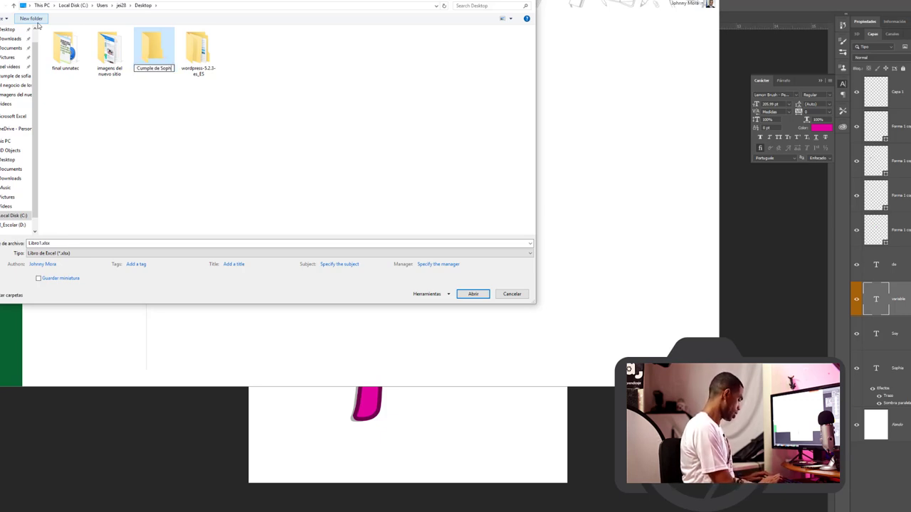
{"action": "key", "text": "Return"}
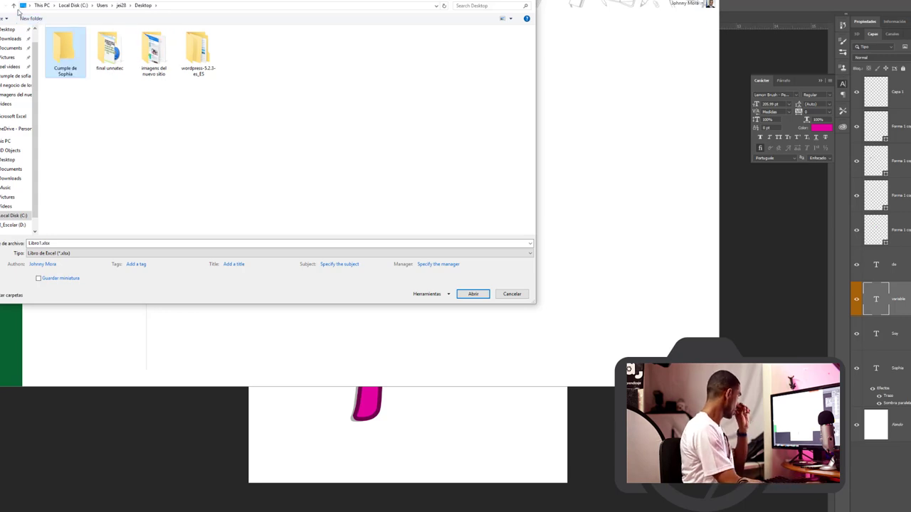
Save the list in the new folder as Libro1.txt in the Texto (delimitado por tabulaciones) format, accepting the format's limitations.
{"action": "double_click", "coordinate": [71, 49]}
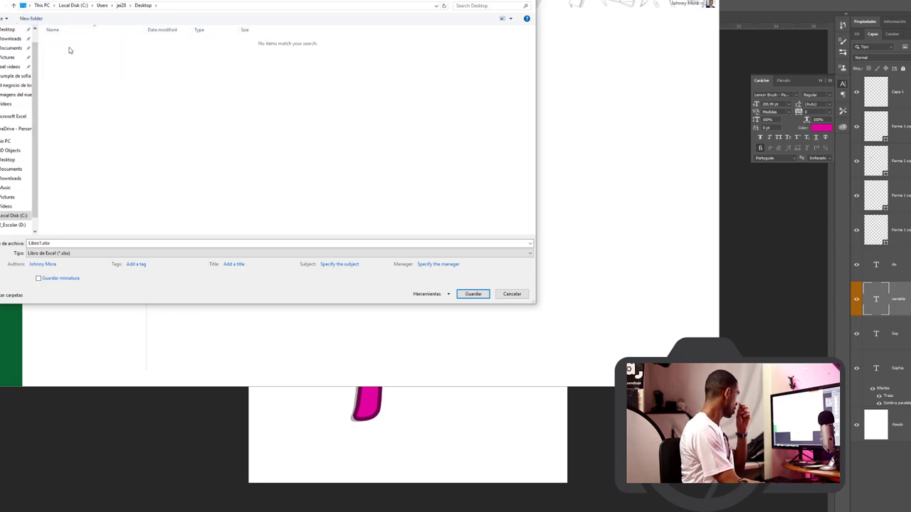
{"action": "left_click", "coordinate": [80, 253]}
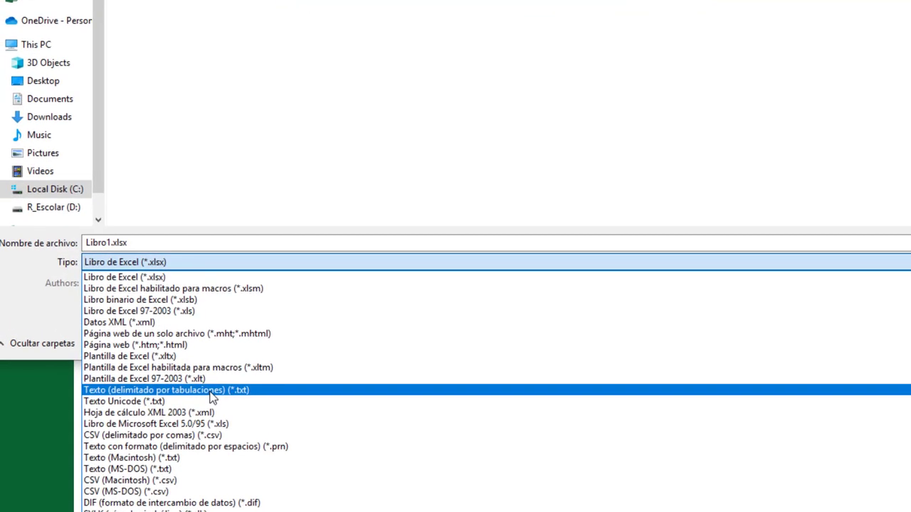
{"action": "left_click", "coordinate": [211, 390]}
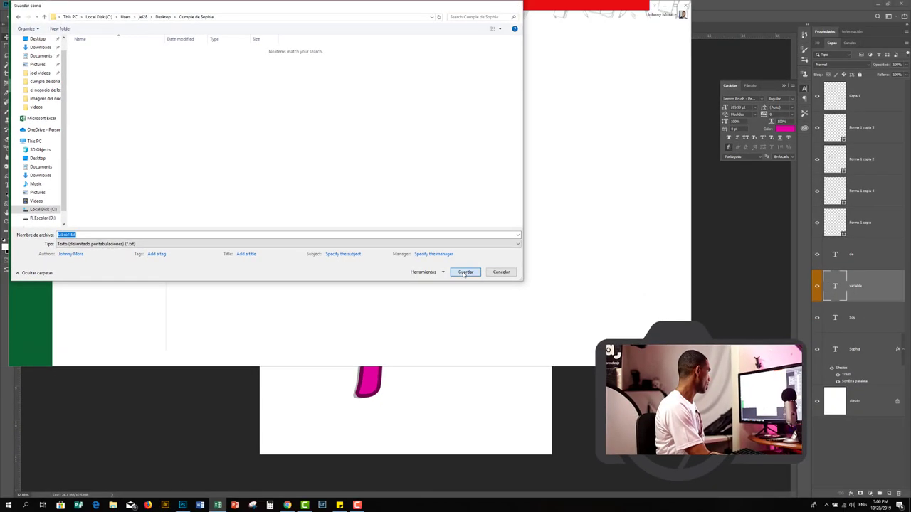
{"action": "left_click", "coordinate": [464, 274]}
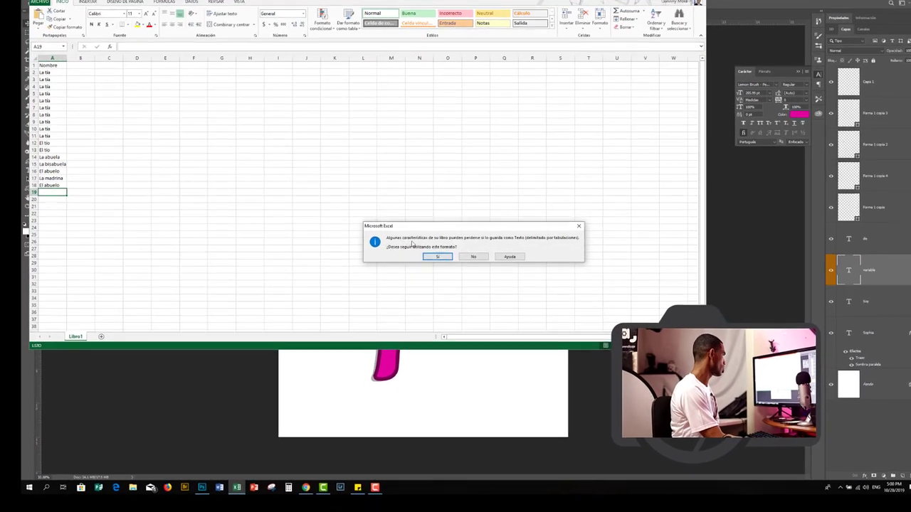
{"action": "left_click", "coordinate": [422, 276]}
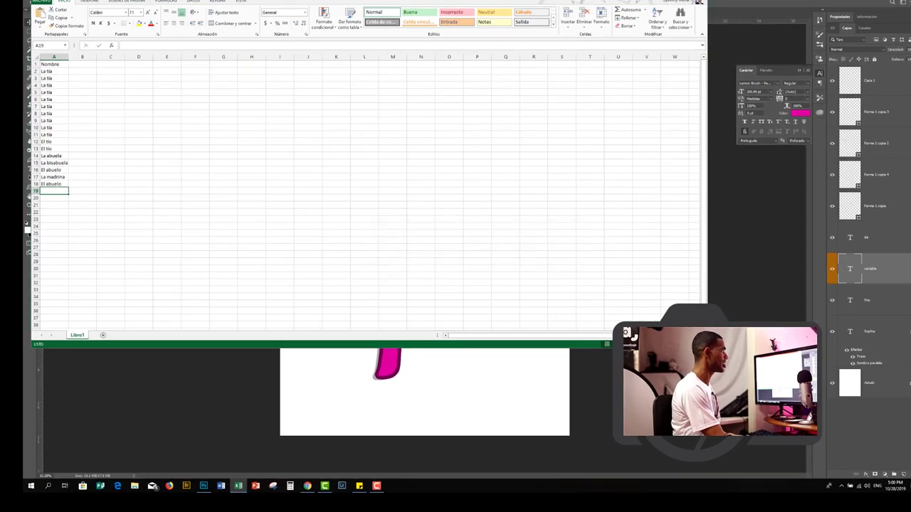
Switch to the Photoshop design and review the variable definition of the selected text layer.
{"action": "left_click", "coordinate": [474, 245]}
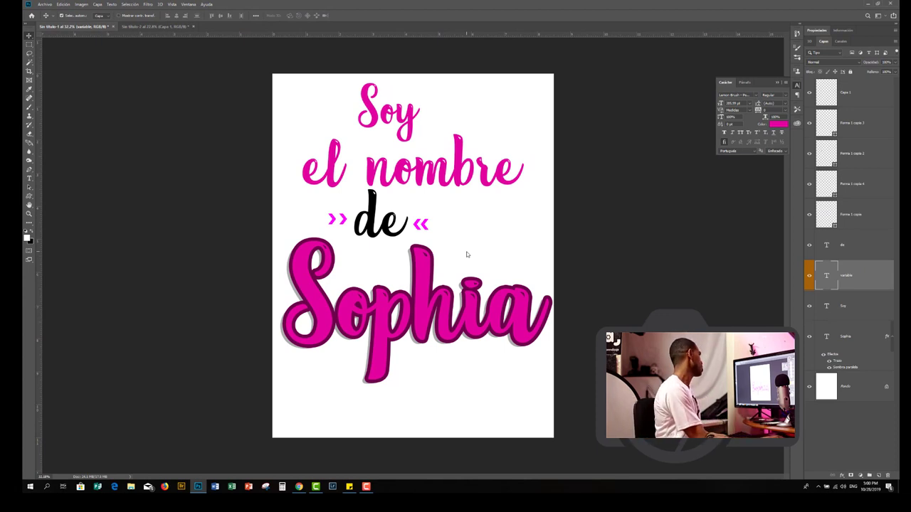
{"action": "left_click", "coordinate": [81, 5]}
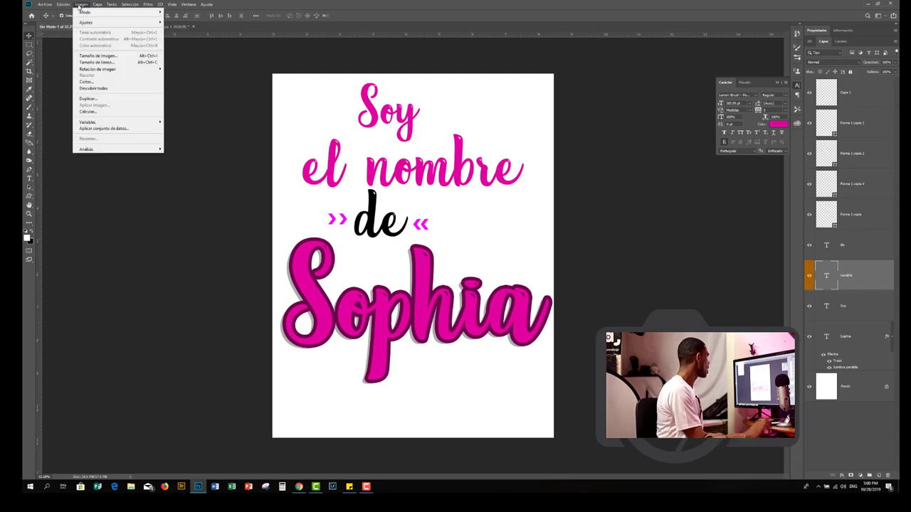
{"action": "mouse_move", "coordinate": [120, 125]}
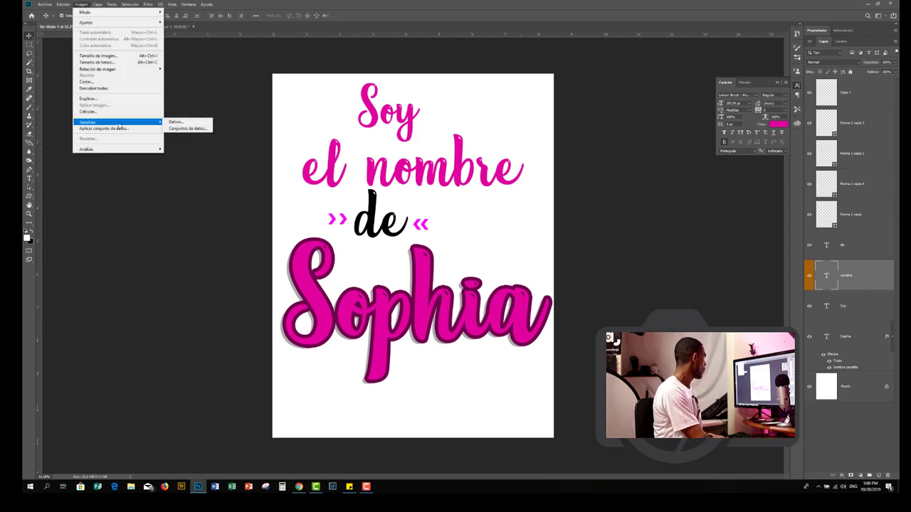
{"action": "left_click", "coordinate": [170, 122]}
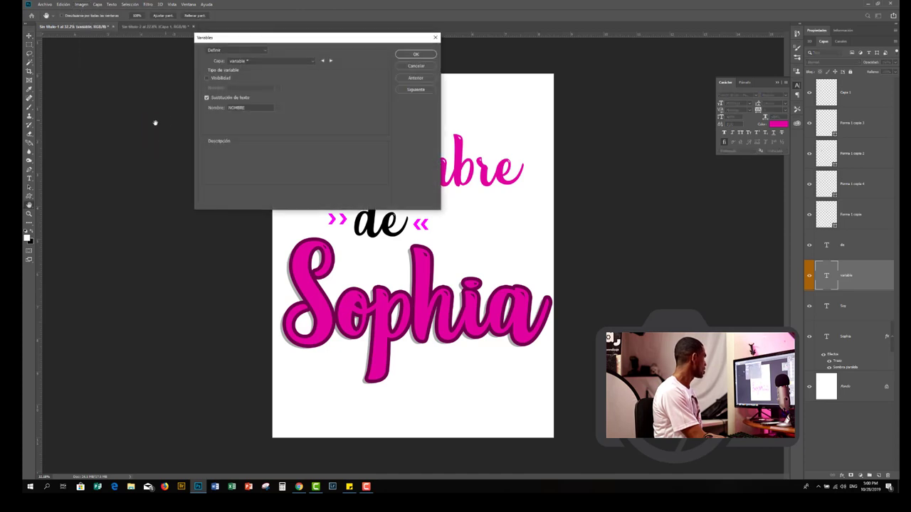
{"action": "left_click", "coordinate": [413, 66]}
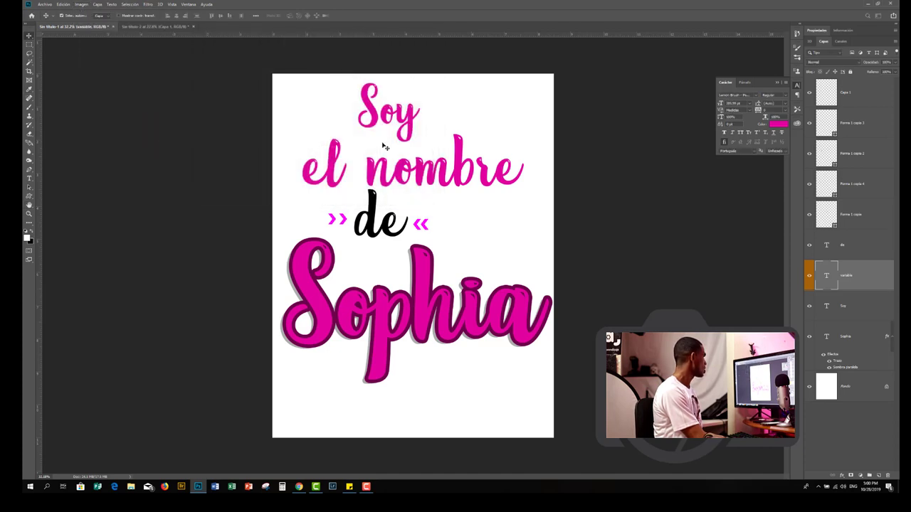
Rename the "el nombre" text layer to "Variable" and give it a red colour label.
{"action": "double_click", "coordinate": [826, 278]}
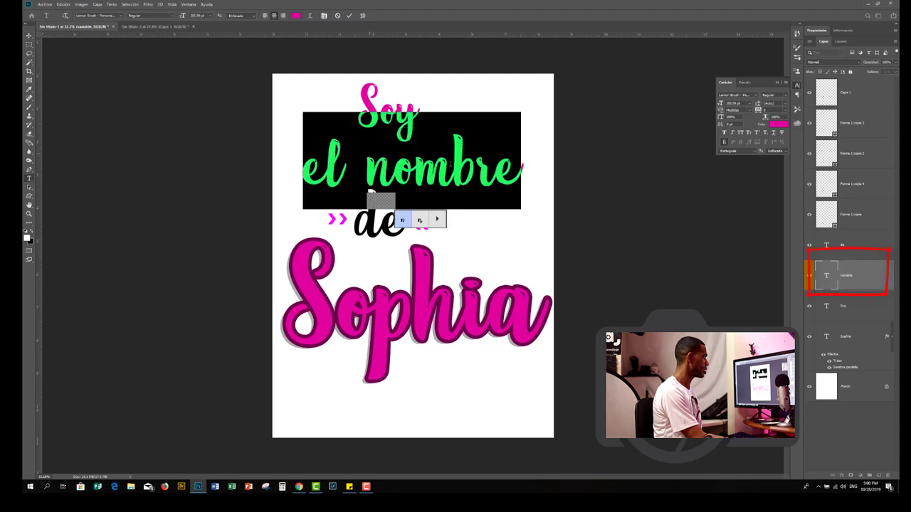
{"action": "left_click", "coordinate": [29, 35]}
{"action": "double_click", "coordinate": [847, 277]}
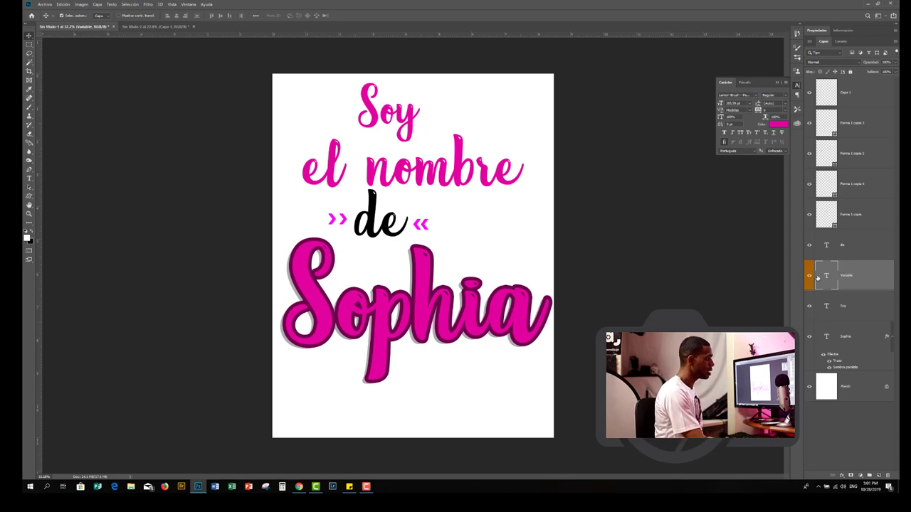
{"action": "right_click", "coordinate": [862, 283]}
{"action": "left_click", "coordinate": [829, 426]}
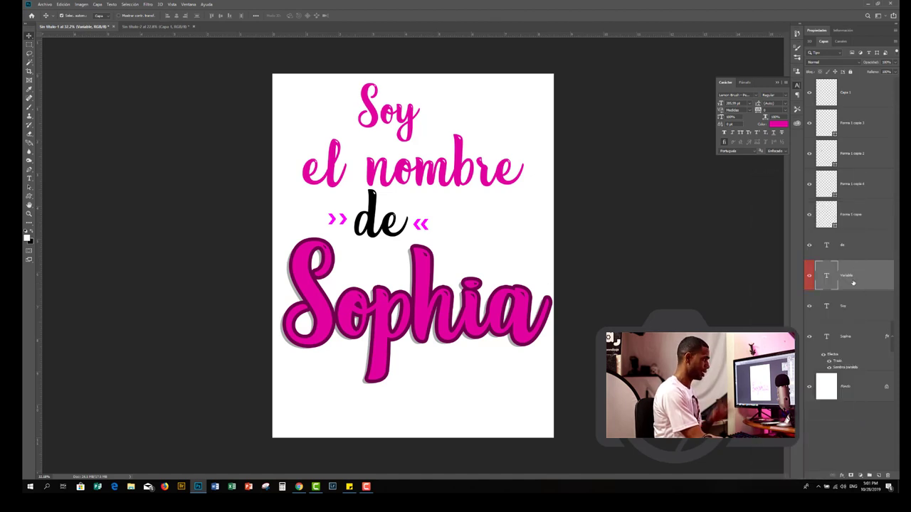
Open the variable definitions for the Variable layer and clear the name of its text replacement variable.
{"action": "left_click", "coordinate": [81, 4]}
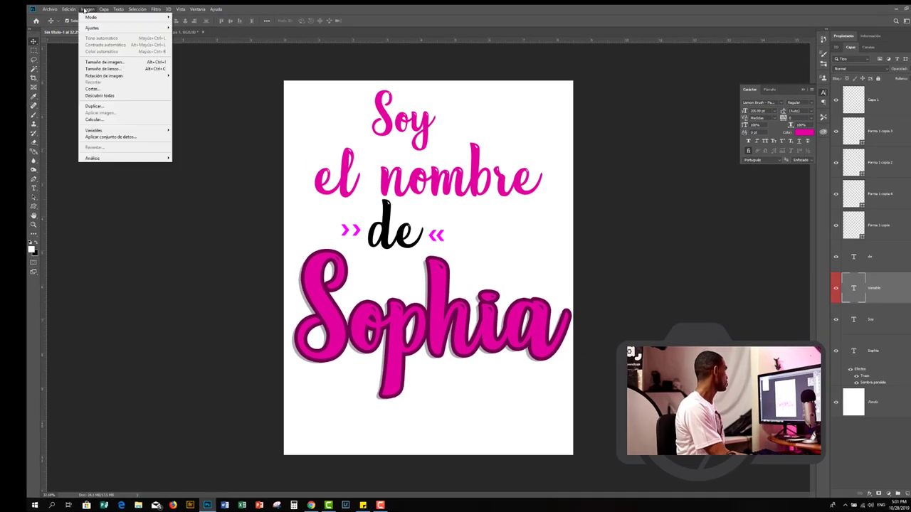
{"action": "mouse_move", "coordinate": [150, 132]}
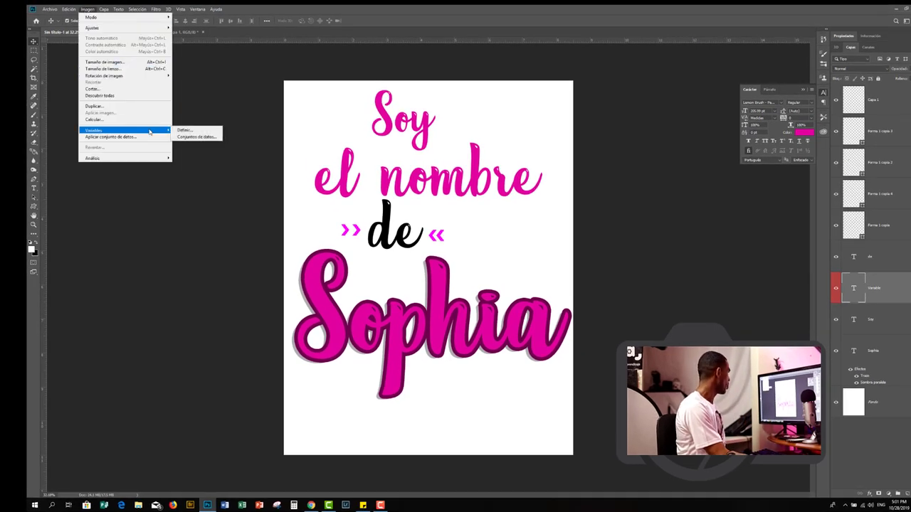
{"action": "left_click", "coordinate": [183, 130]}
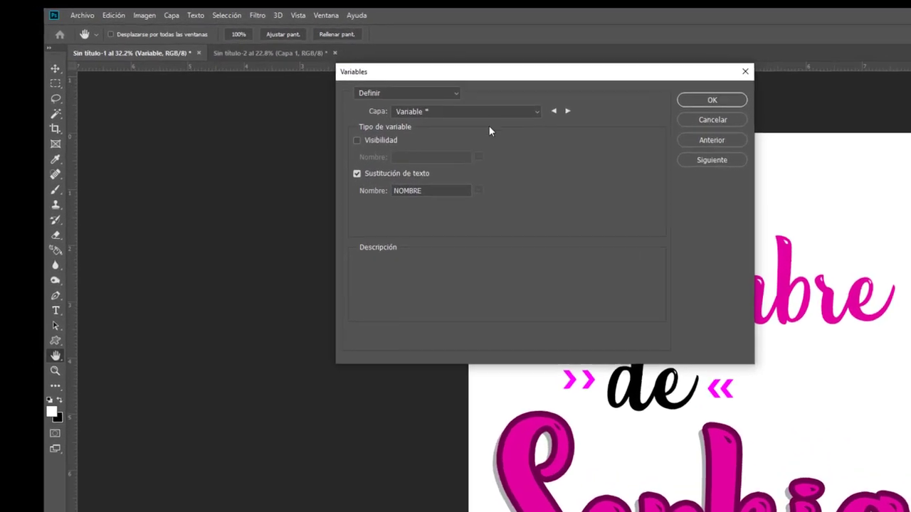
{"action": "left_click", "coordinate": [466, 103]}
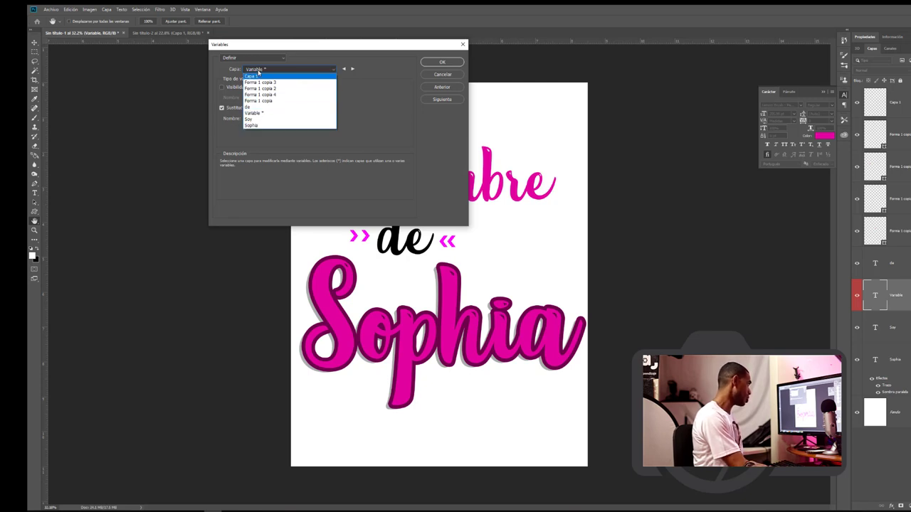
{"action": "left_click", "coordinate": [290, 114]}
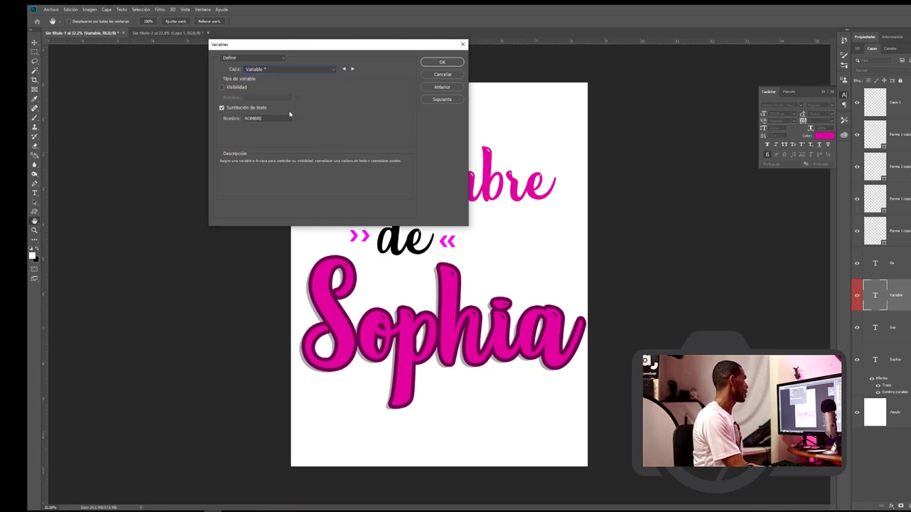
{"action": "double_click", "coordinate": [284, 118]}
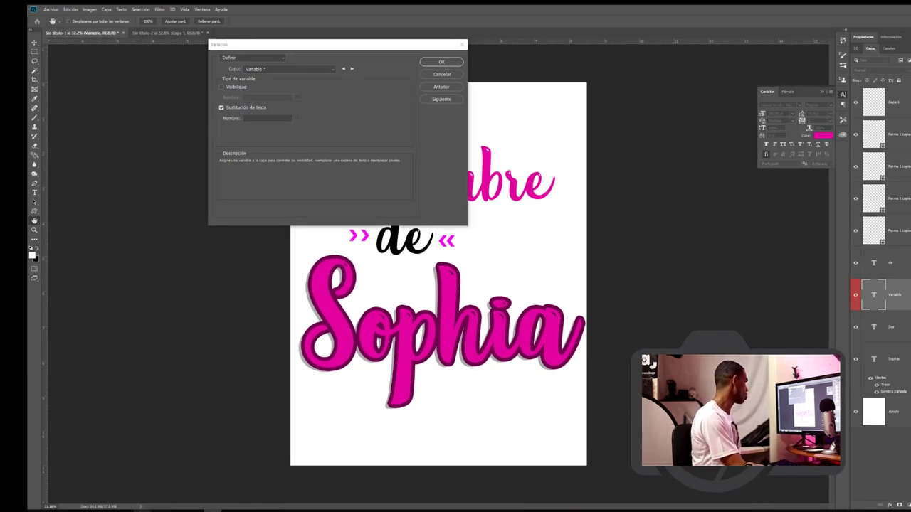
Copy the header "Nombre" from Libro1.txt in the birthday folder on the Desktop and paste it as the text replacement variable's name.
{"action": "key", "text": "super+e"}
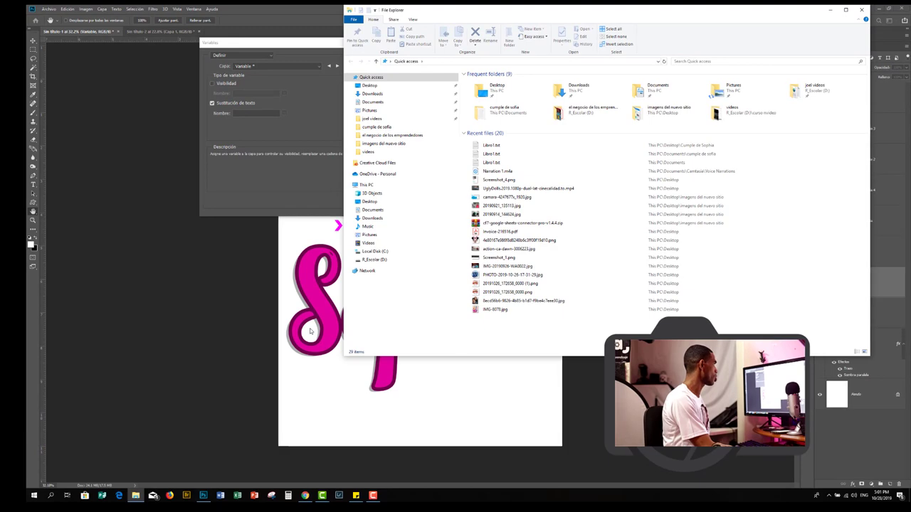
{"action": "left_click", "coordinate": [369, 86]}
{"action": "double_click", "coordinate": [487, 96]}
{"action": "double_click", "coordinate": [482, 82]}
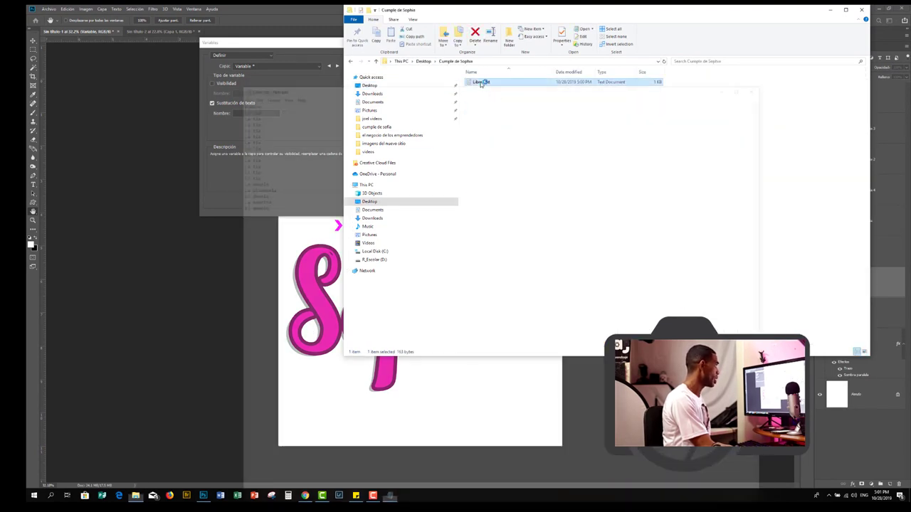
{"action": "left_click_drag", "start_coordinate": [257, 99], "coordinate": [222, 102]}
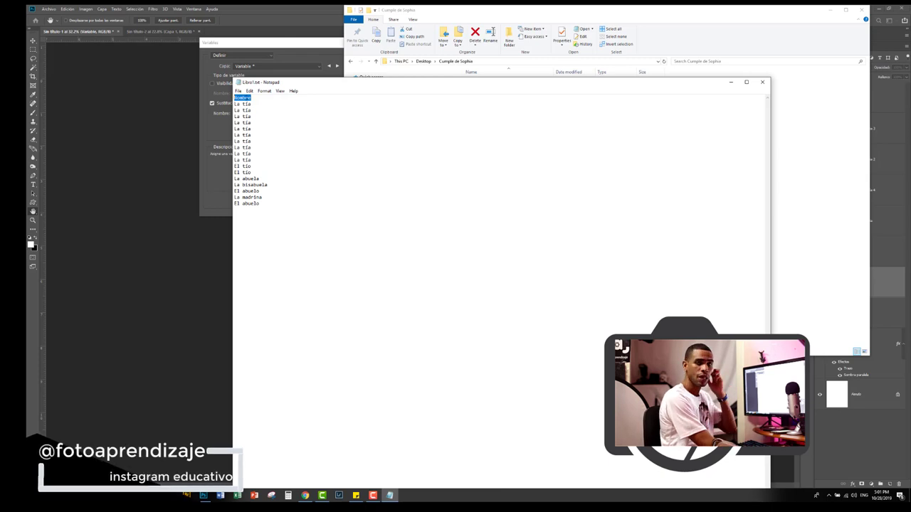
{"action": "right_click", "coordinate": [239, 97]}
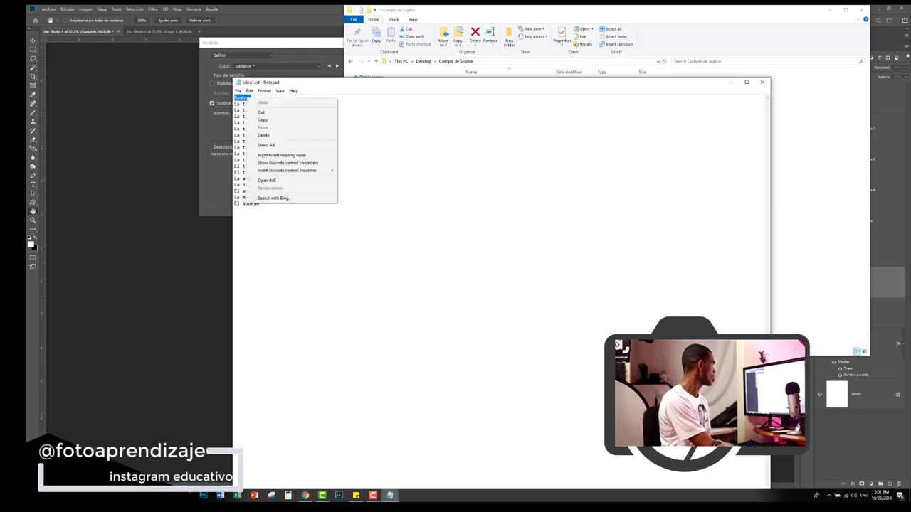
{"action": "left_click", "coordinate": [269, 121]}
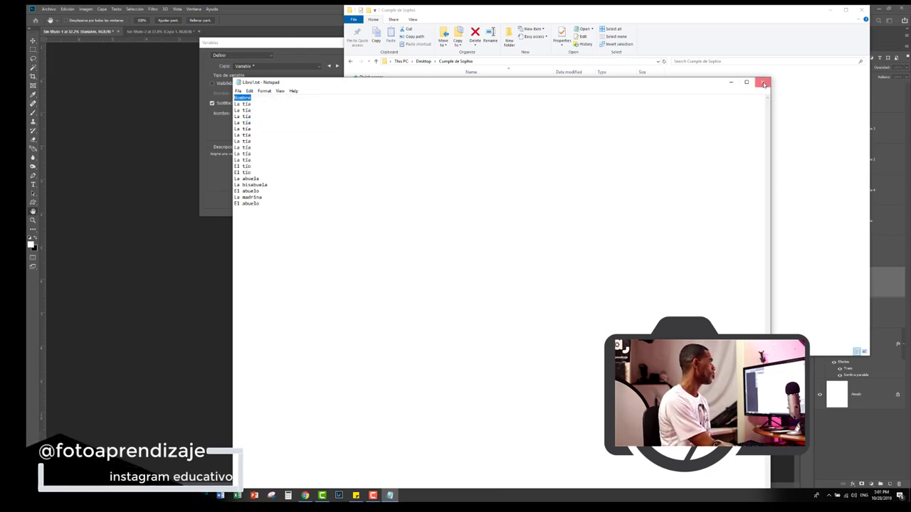
{"action": "left_click", "coordinate": [763, 81]}
{"action": "left_click", "coordinate": [257, 116]}
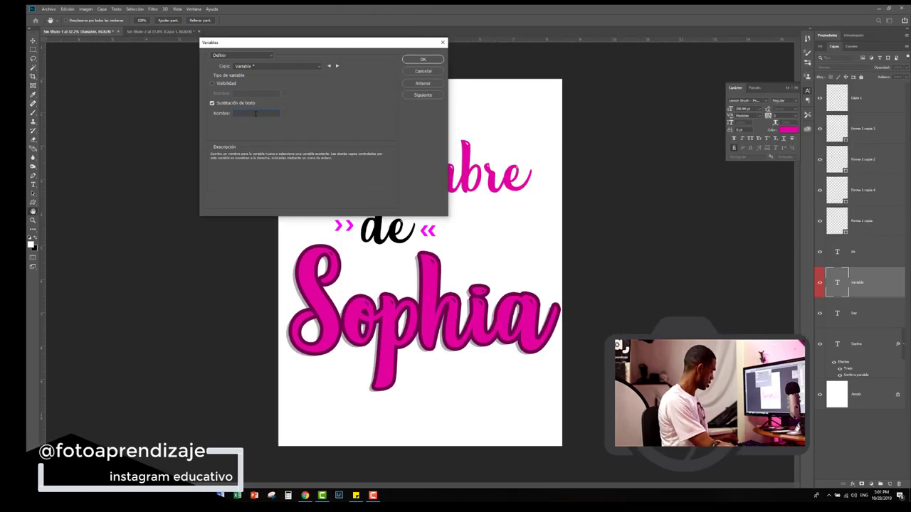
{"action": "key", "text": "ctrl+v"}
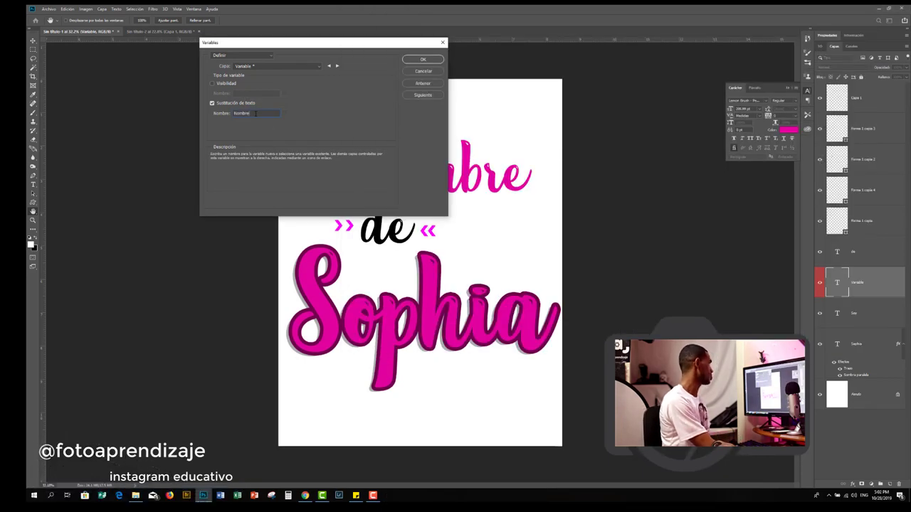
Import Libro1.txt from the birthday folder on the Desktop as the variable's data sets, replacing existing sets, and accept the variable settings.
{"action": "left_click", "coordinate": [415, 95]}
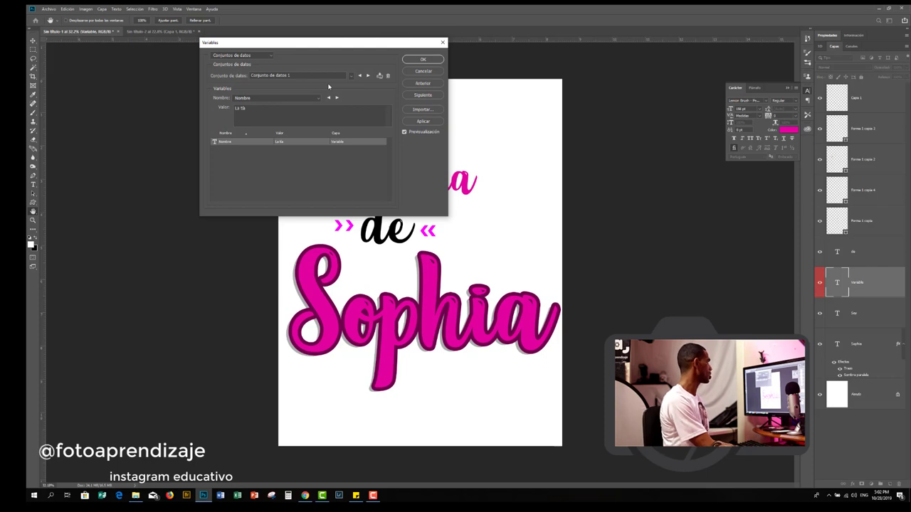
{"action": "left_click", "coordinate": [422, 109]}
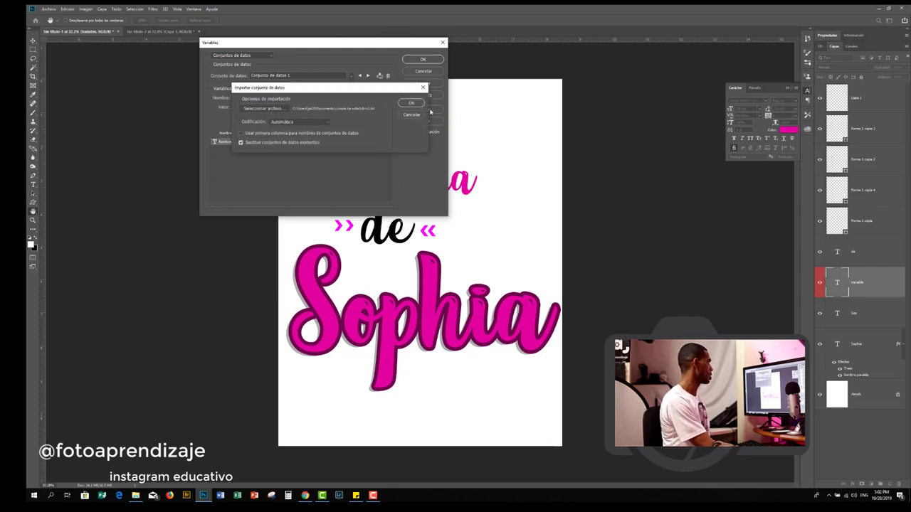
{"action": "left_click", "coordinate": [277, 109]}
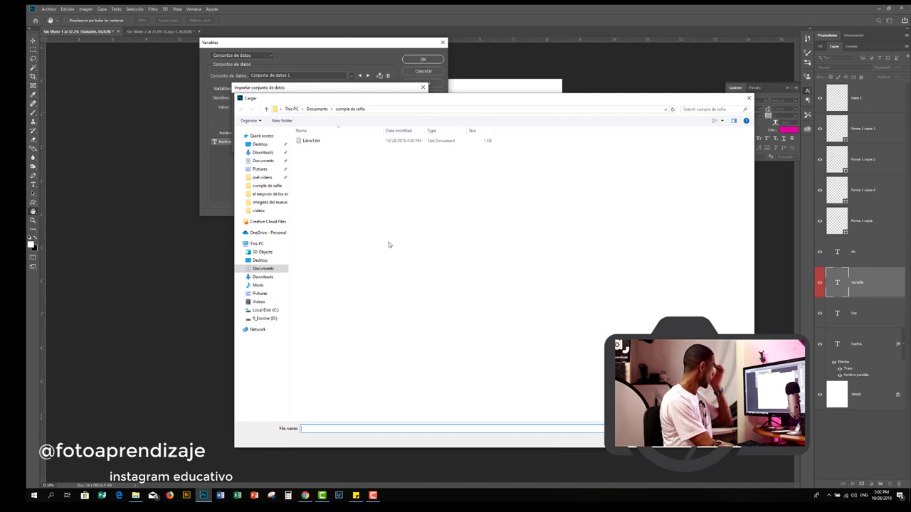
{"action": "left_click", "coordinate": [260, 144]}
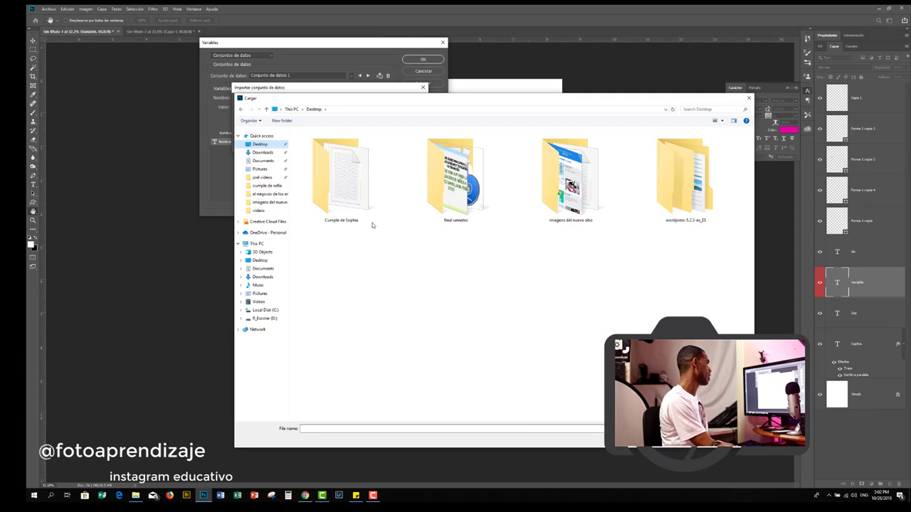
{"action": "double_click", "coordinate": [341, 206]}
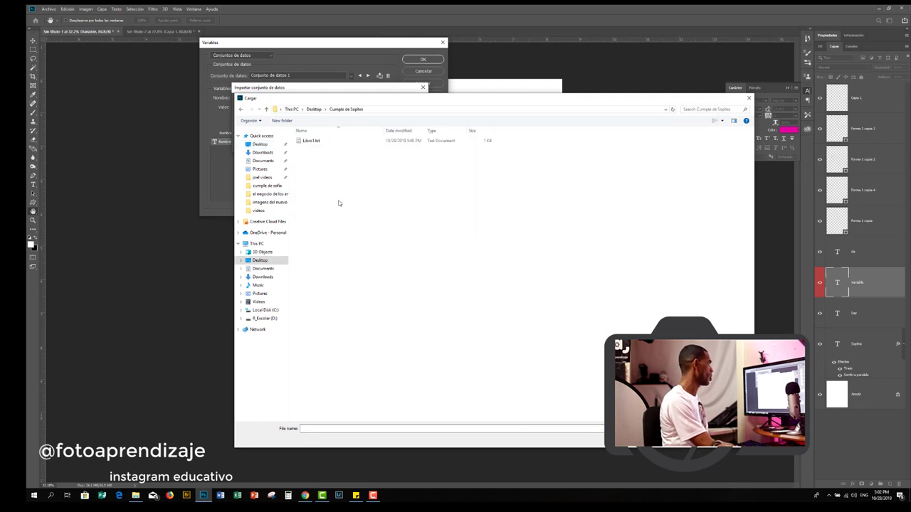
{"action": "left_click", "coordinate": [311, 141]}
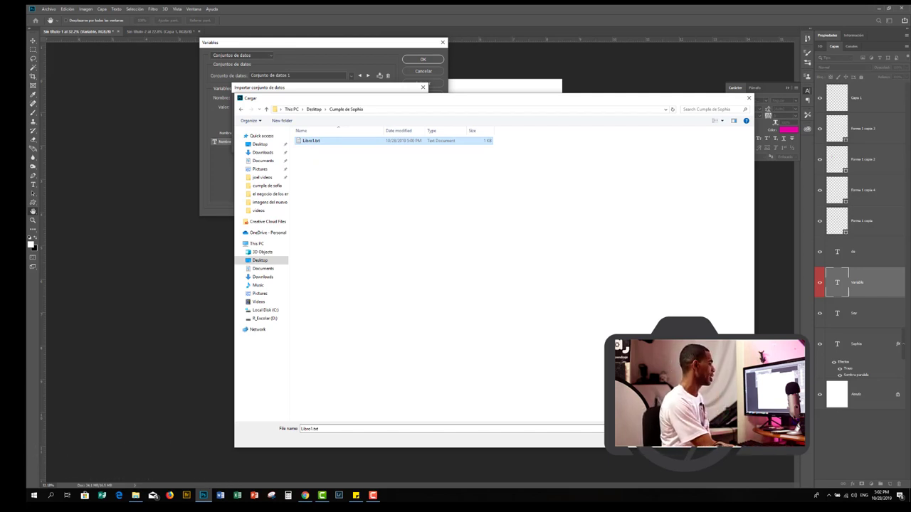
{"action": "key", "text": "Return"}
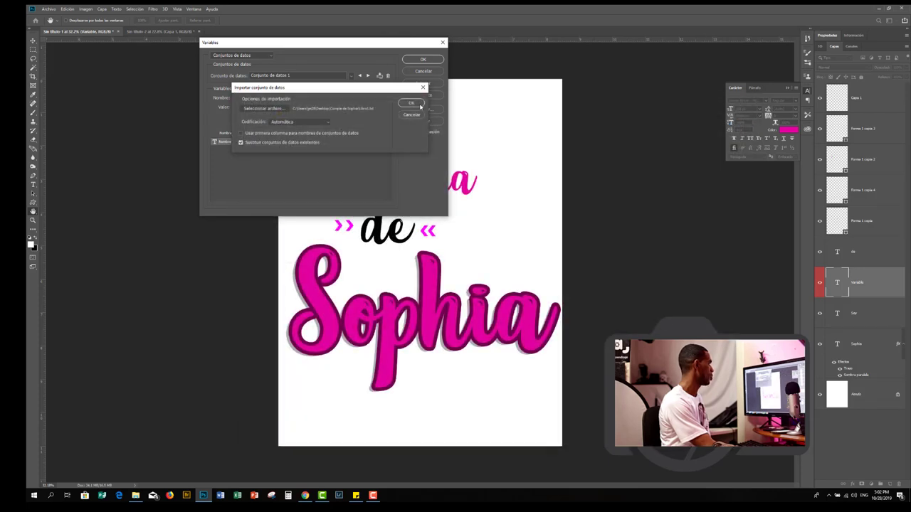
{"action": "left_click", "coordinate": [418, 104]}
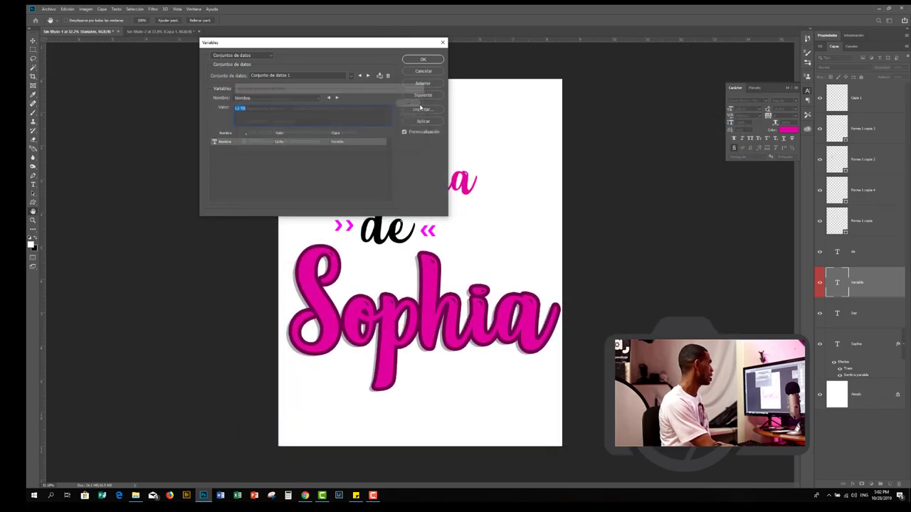
{"action": "left_click", "coordinate": [425, 60]}
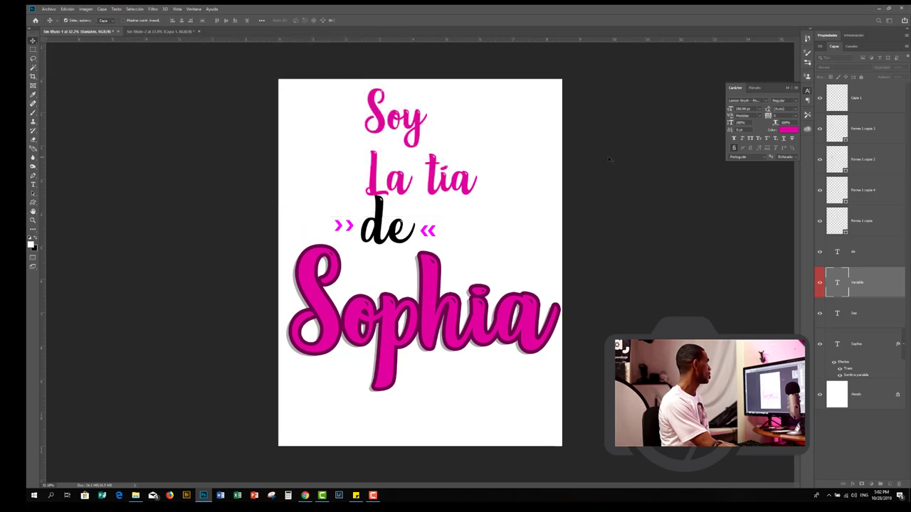
Open the data sets for applying and preview several of them on the design, from Conjunto de datos 2 to Conjunto de datos 10.
{"action": "left_click", "coordinate": [88, 9]}
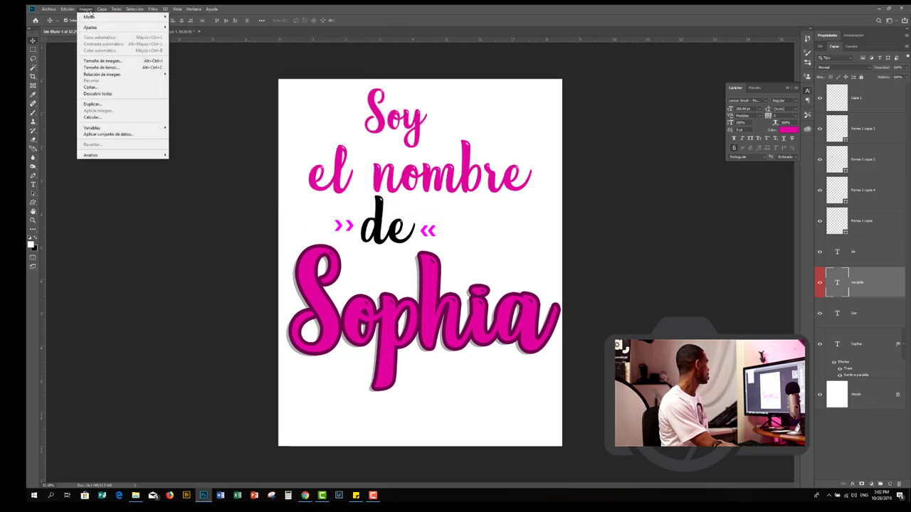
{"action": "left_click", "coordinate": [117, 134]}
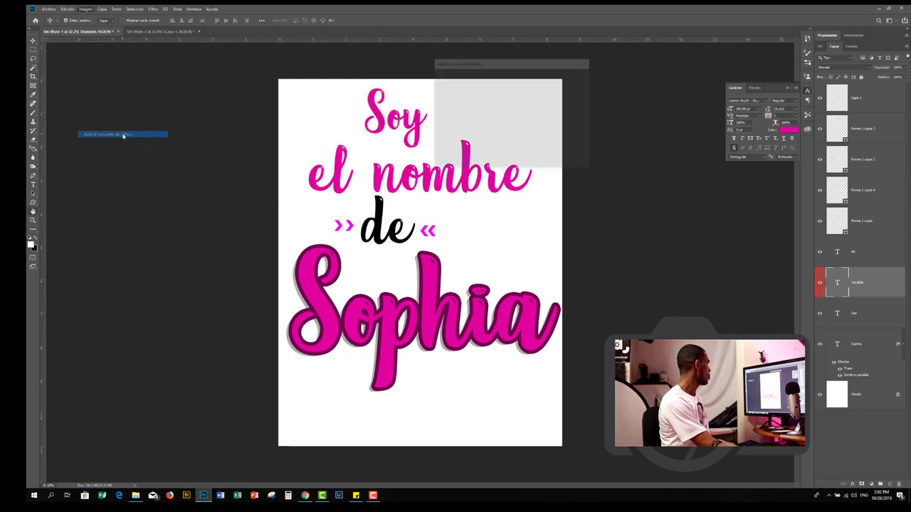
{"action": "left_click_drag", "start_coordinate": [521, 68], "coordinate": [710, 77]}
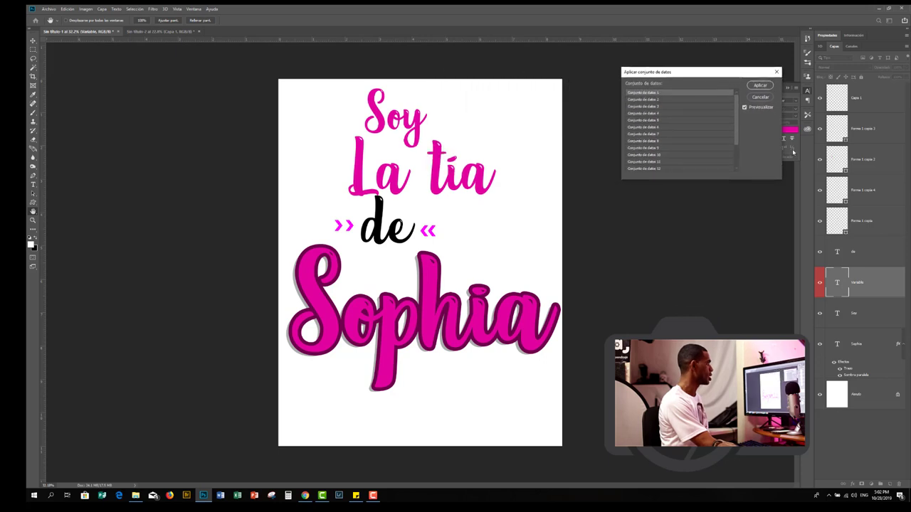
{"action": "left_click", "coordinate": [649, 101]}
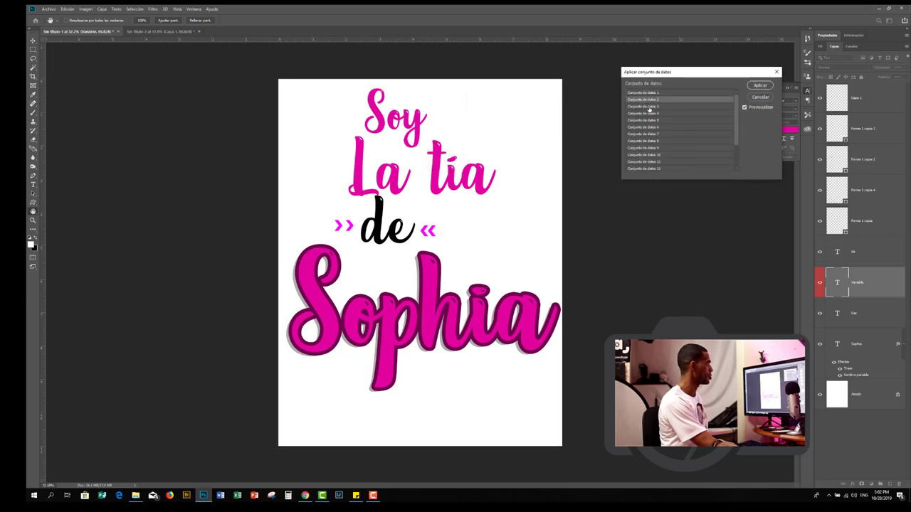
{"action": "left_click", "coordinate": [649, 107]}
{"action": "left_click", "coordinate": [649, 114]}
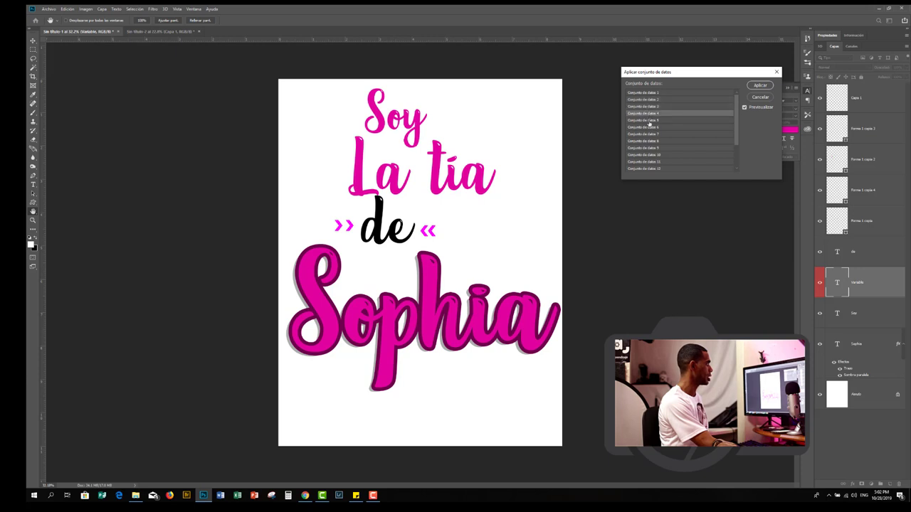
{"action": "left_click", "coordinate": [649, 121]}
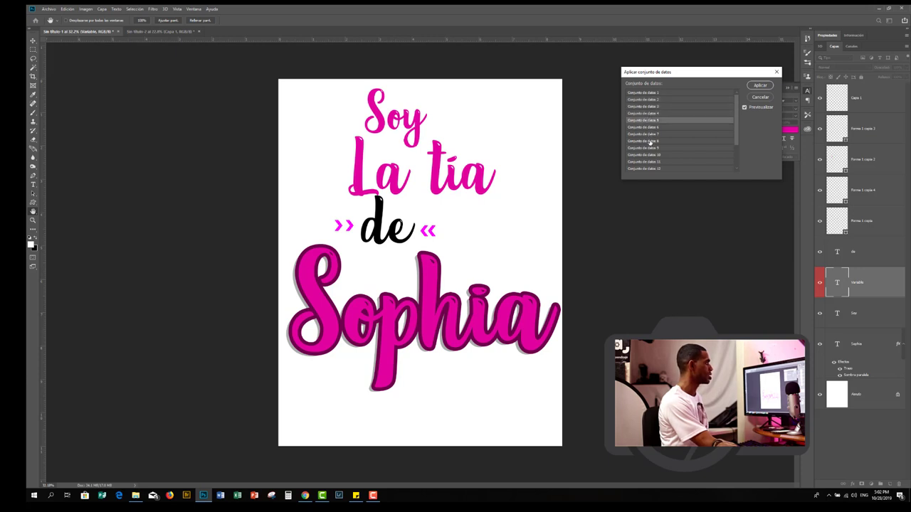
{"action": "left_click", "coordinate": [650, 142]}
{"action": "left_click", "coordinate": [649, 148]}
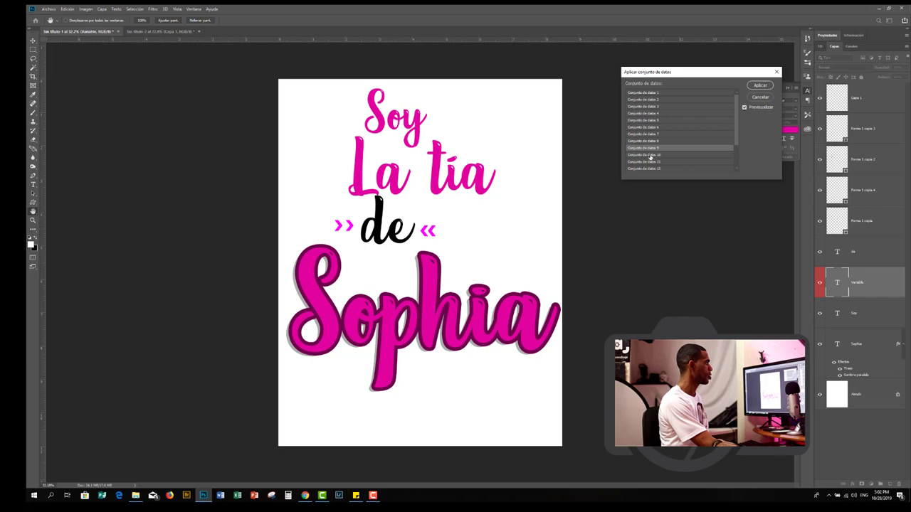
{"action": "left_click", "coordinate": [647, 155]}
Preview Conjunto de datos 12 and apply Conjunto de datos 13 to the design.
{"action": "left_click", "coordinate": [650, 168]}
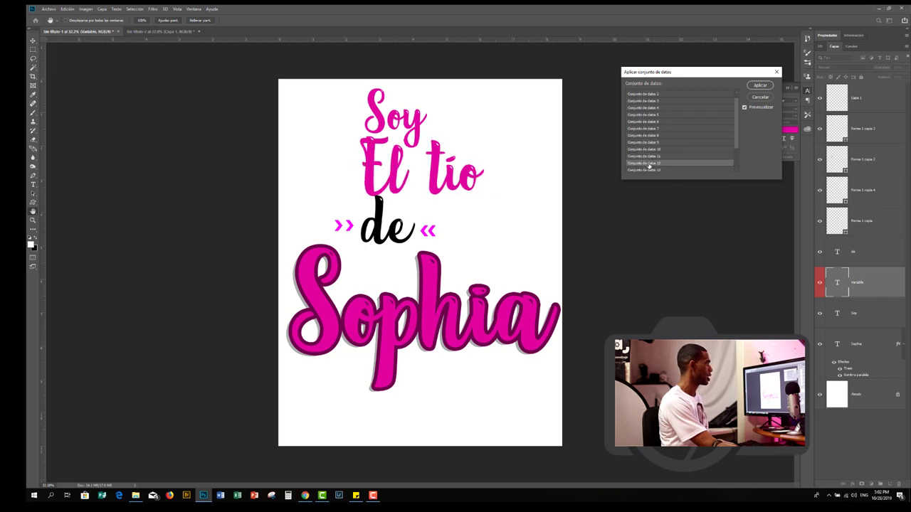
{"action": "left_click", "coordinate": [649, 168]}
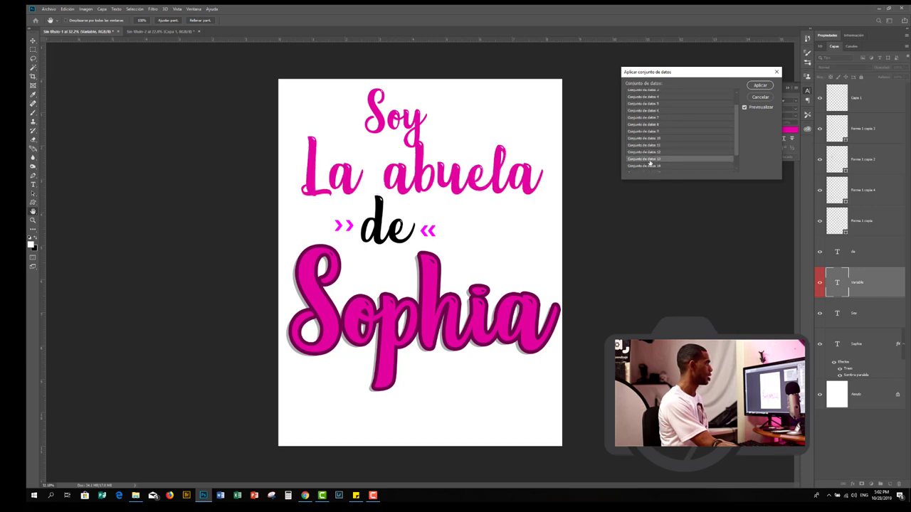
{"action": "left_click", "coordinate": [760, 85]}
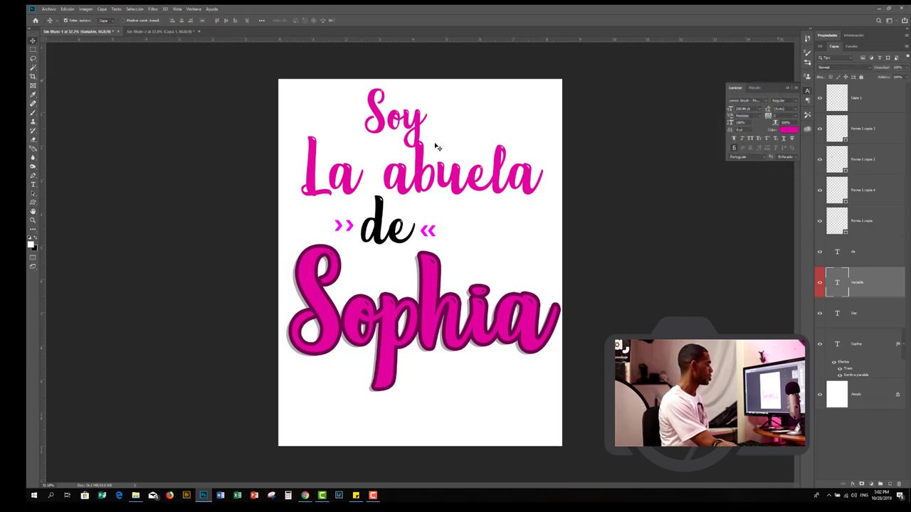
Rearrange the layout by lowering "de" and "La abuela", bringing the double arrows closer around "de", and shifting "Soy" to the left.
{"action": "left_click_drag", "start_coordinate": [380, 226], "coordinate": [346, 231]}
{"action": "mouse_move", "coordinate": [427, 232]}
{"action": "left_mouse_down"}
{"action": "mouse_move", "coordinate": [429, 239]}
{"action": "mouse_move", "coordinate": [419, 232]}
{"action": "left_mouse_up"}
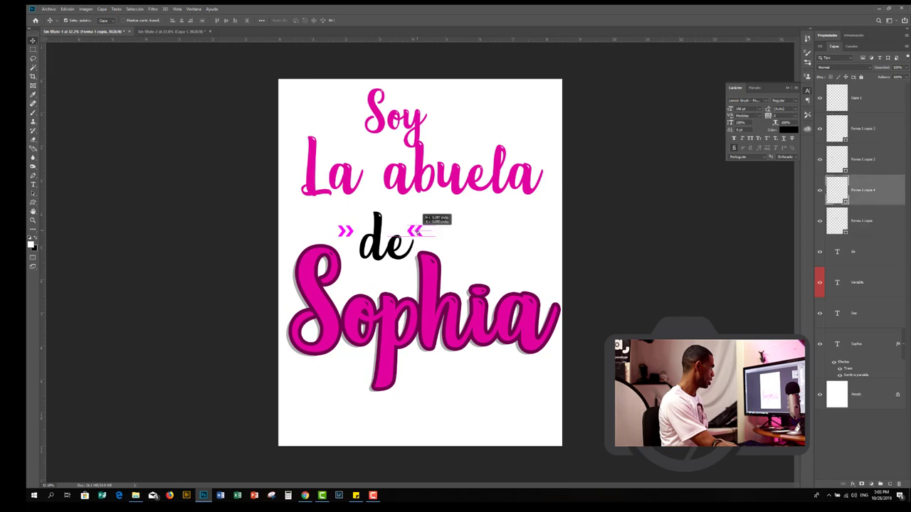
{"action": "mouse_move", "coordinate": [423, 175]}
{"action": "left_mouse_down"}
{"action": "mouse_move", "coordinate": [423, 183]}
{"action": "mouse_move", "coordinate": [429, 167]}
{"action": "left_mouse_up"}
{"action": "left_click_drag", "start_coordinate": [385, 104], "coordinate": [360, 105]}
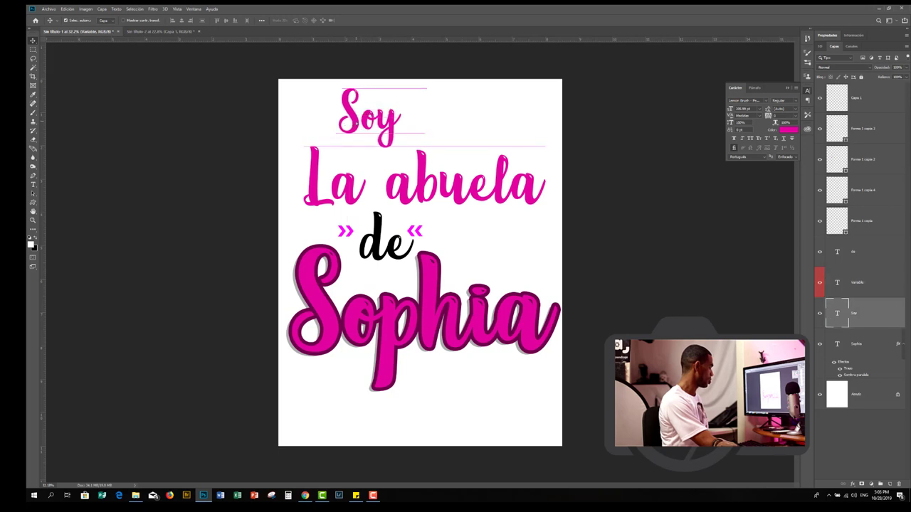
Scale the "Soy" text down slightly with Free Transform.
{"action": "key", "text": "ctrl+t"}
{"action": "left_click_drag", "start_coordinate": [416, 151], "coordinate": [403, 136]}
{"action": "key", "text": "Return"}
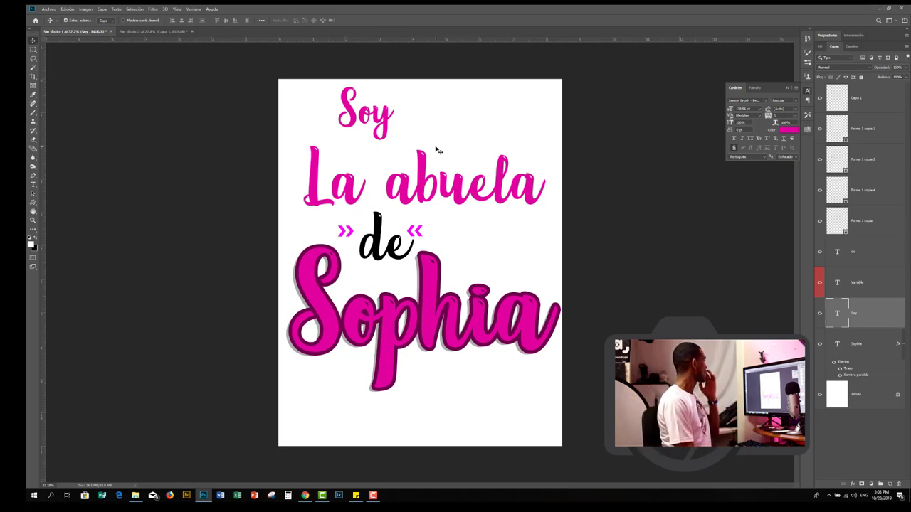
Open the file commands for the birthday design.
{"action": "left_click", "coordinate": [51, 9]}
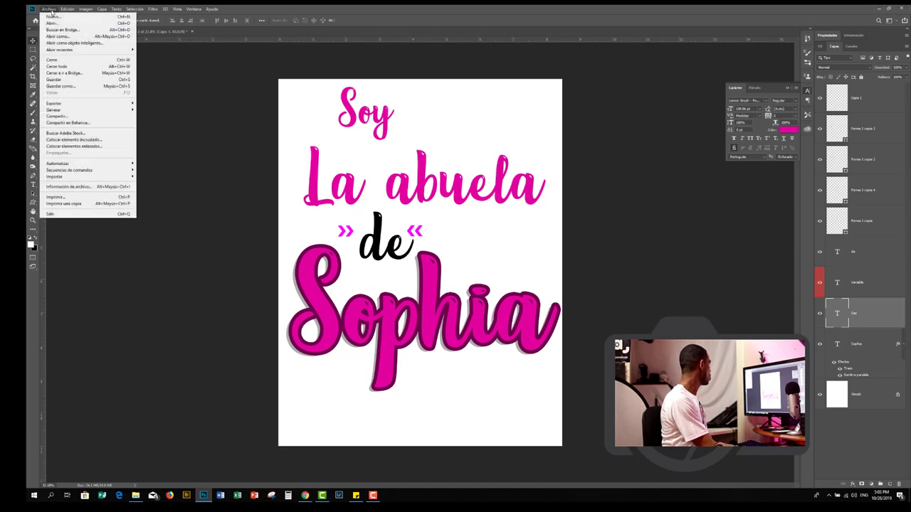